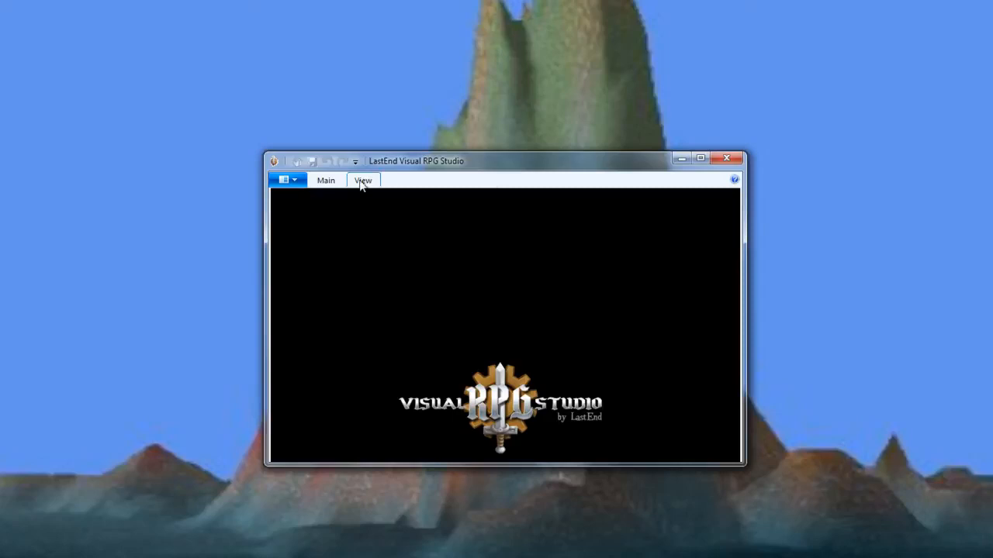
# Step: Start a new project based on the Platform template
pyautogui.click(296, 178)
pyautogui.moveTo(314, 214)
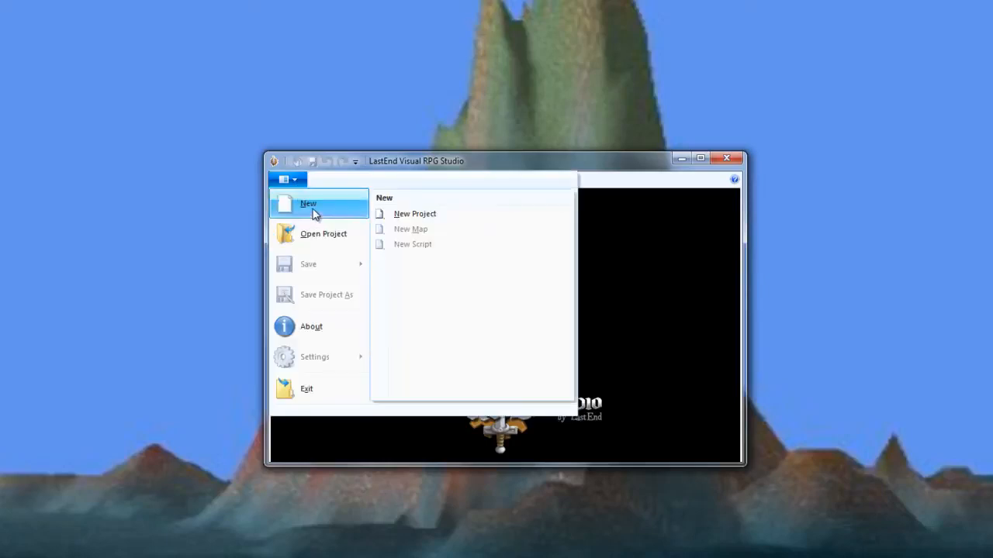
pyautogui.click(429, 213)
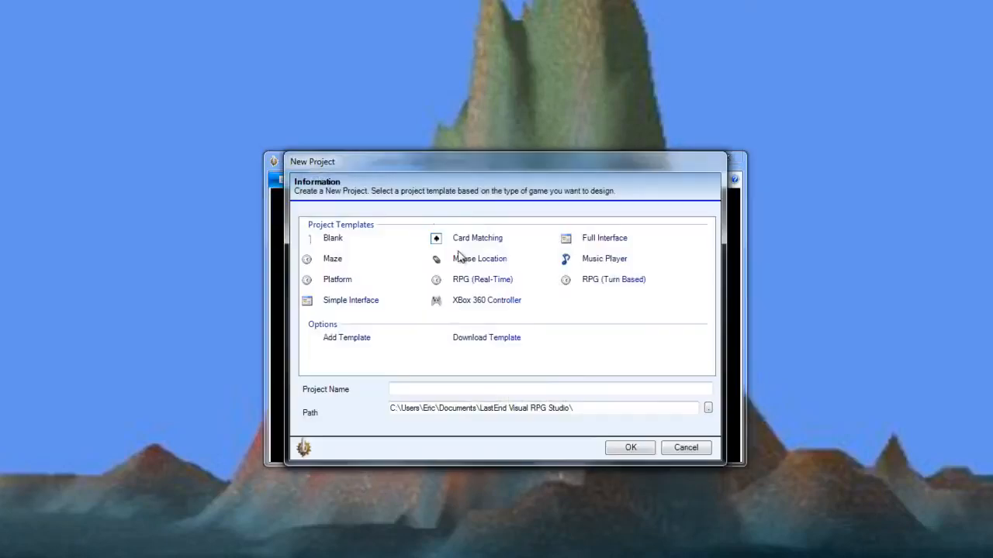
pyautogui.click(341, 264)
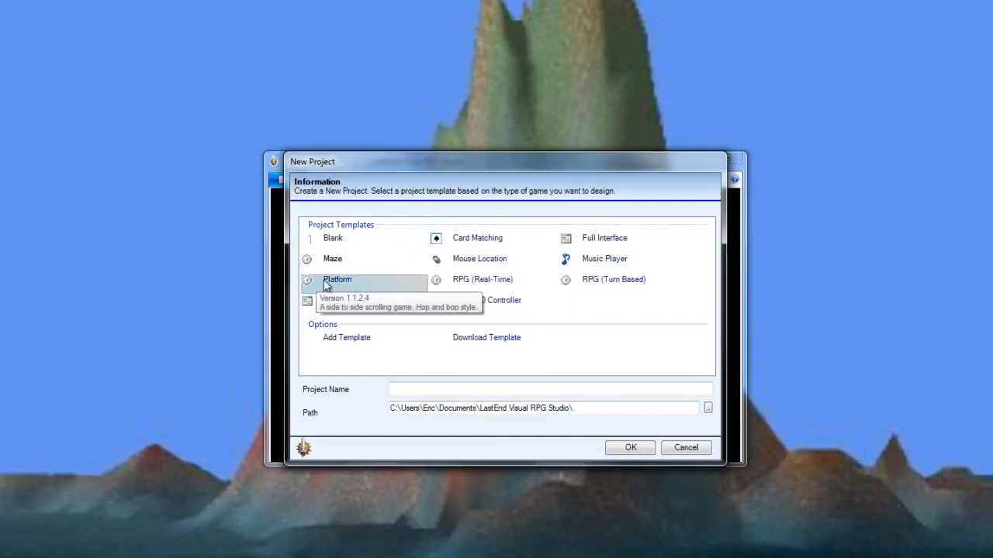
# Step: Name the project PlatformGame1 and create it in the default path
pyautogui.click(406, 388)
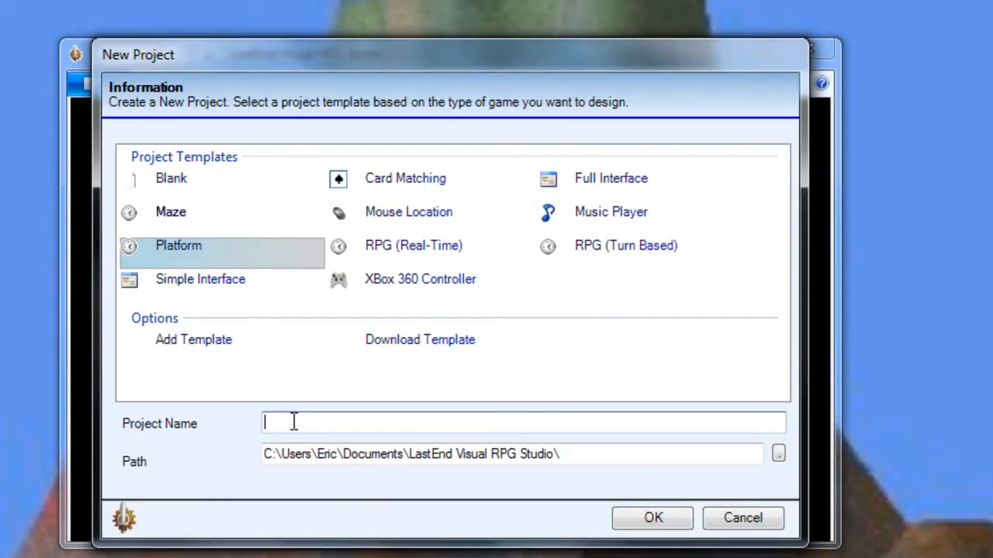
pyautogui.write('PLatform')
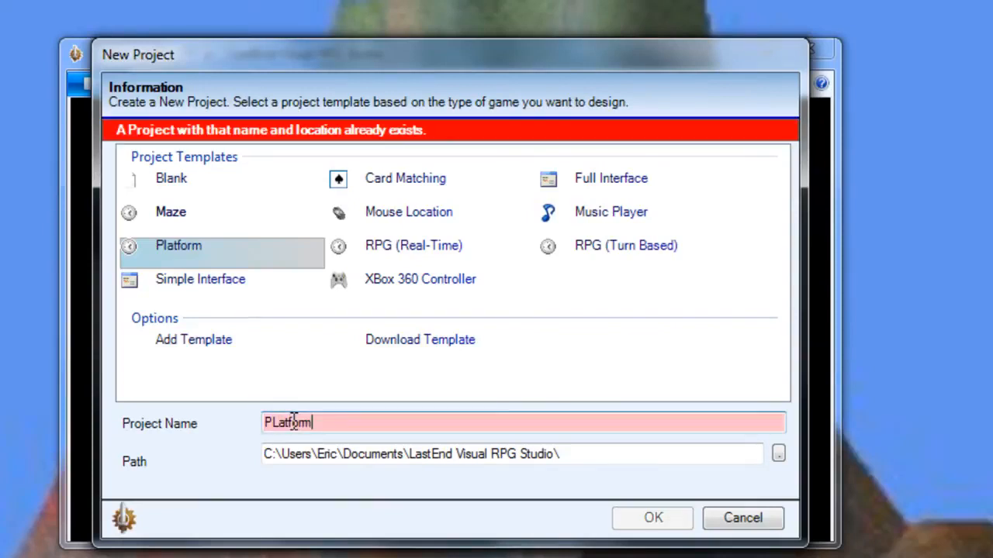
pyautogui.write('Game1')
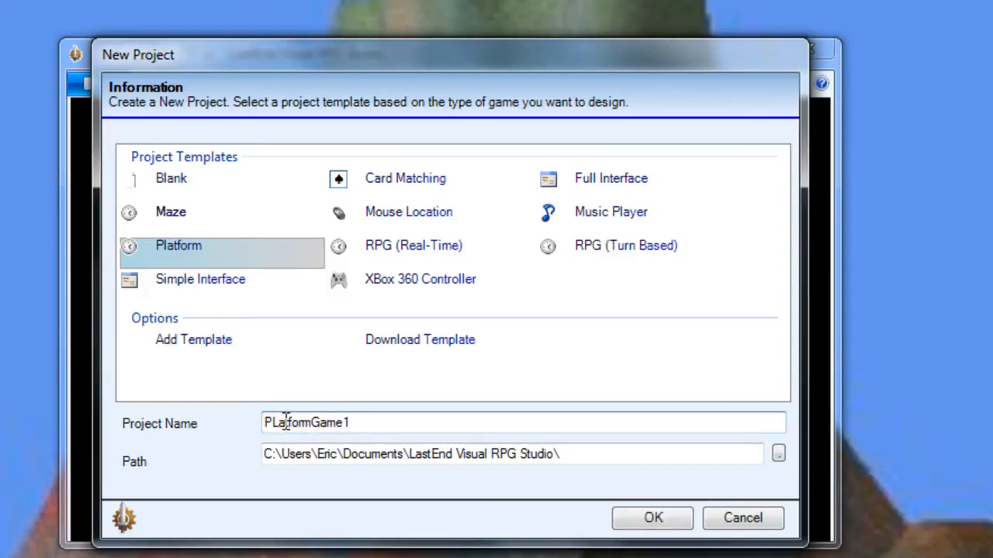
pyautogui.click(280, 421)
pyautogui.press('BackSpace')
pyautogui.write('l')
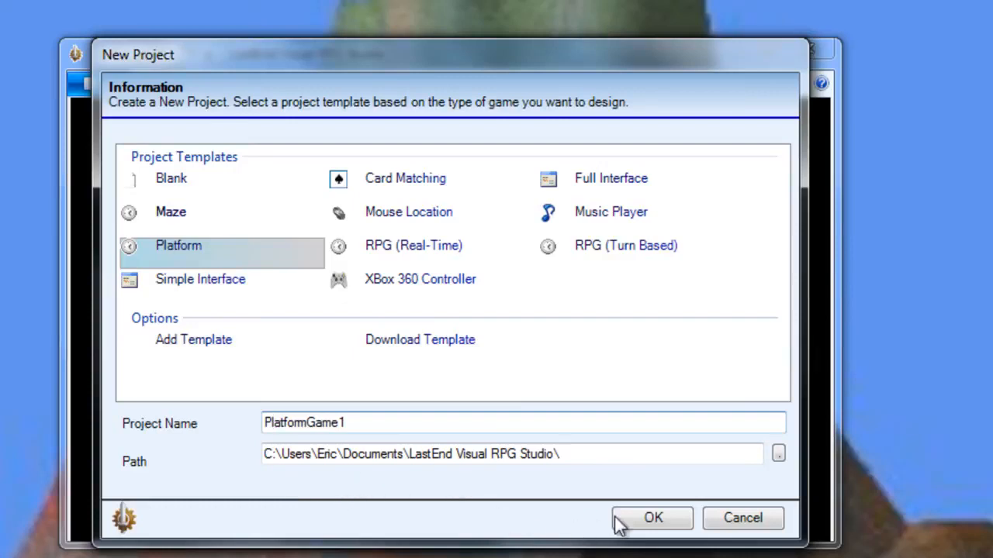
pyautogui.click(655, 520)
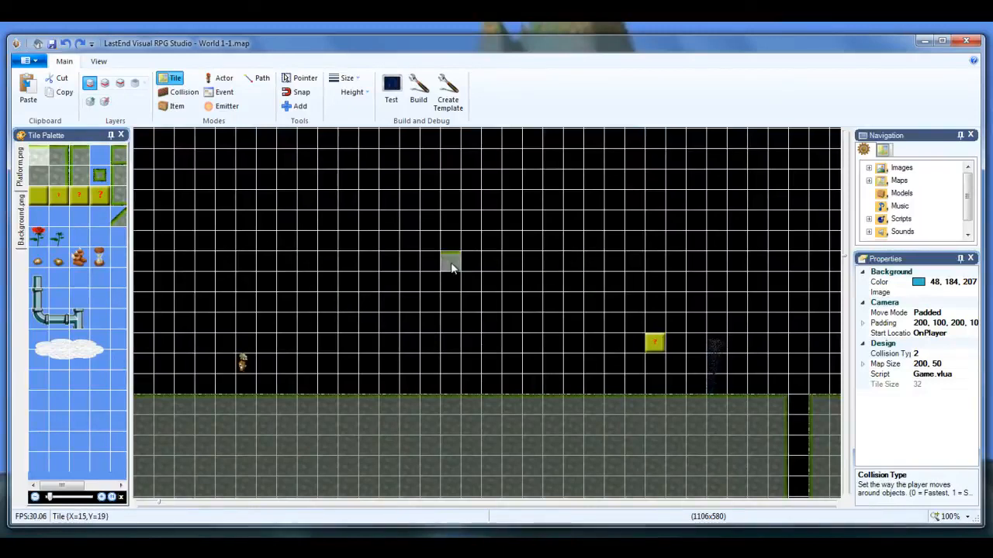
# Step: Test the game, reposition and enlarge its test window, and start playing from the main menu
pyautogui.click(391, 95)
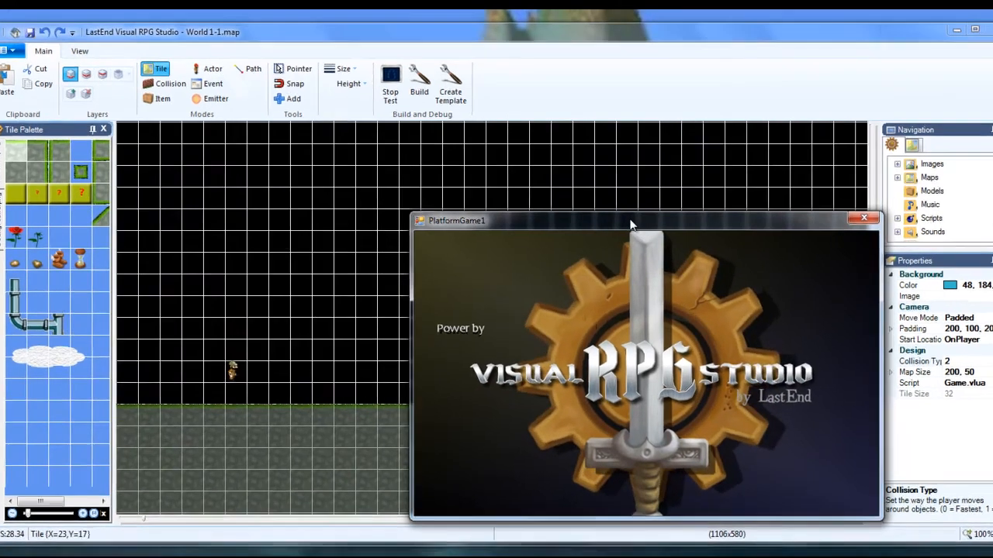
pyautogui.moveTo(620, 229); pyautogui.dragTo(422, 130)
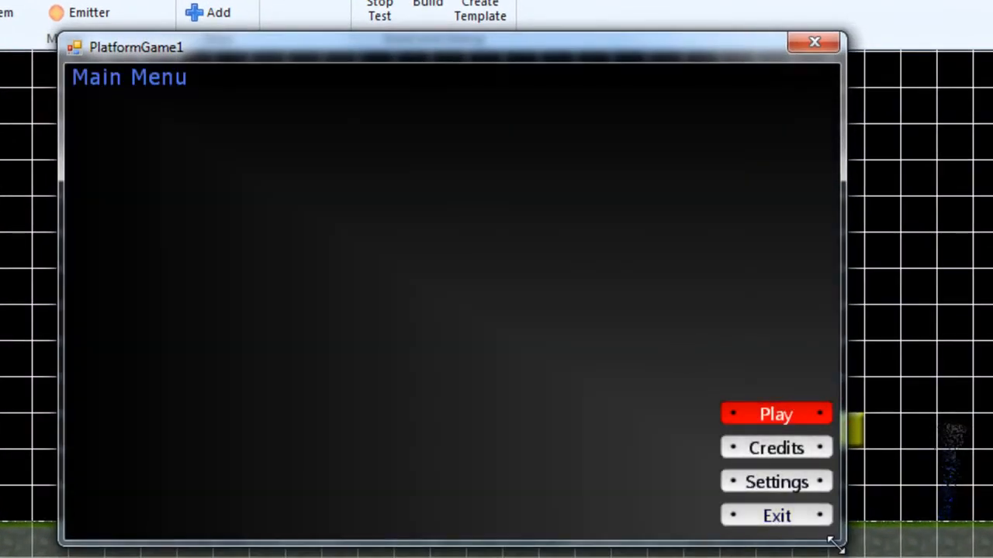
pyautogui.moveTo(841, 543); pyautogui.dragTo(954, 557)
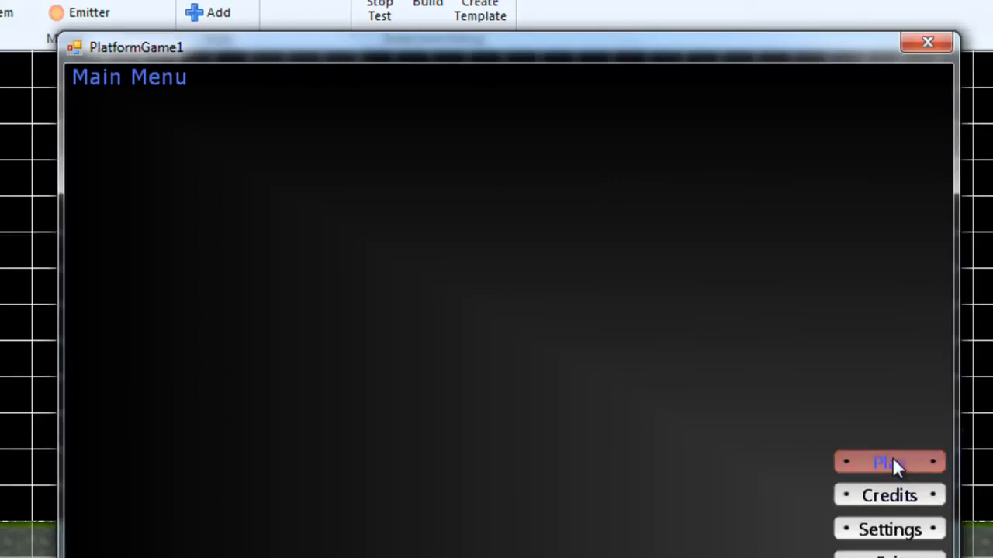
pyautogui.click(888, 460)
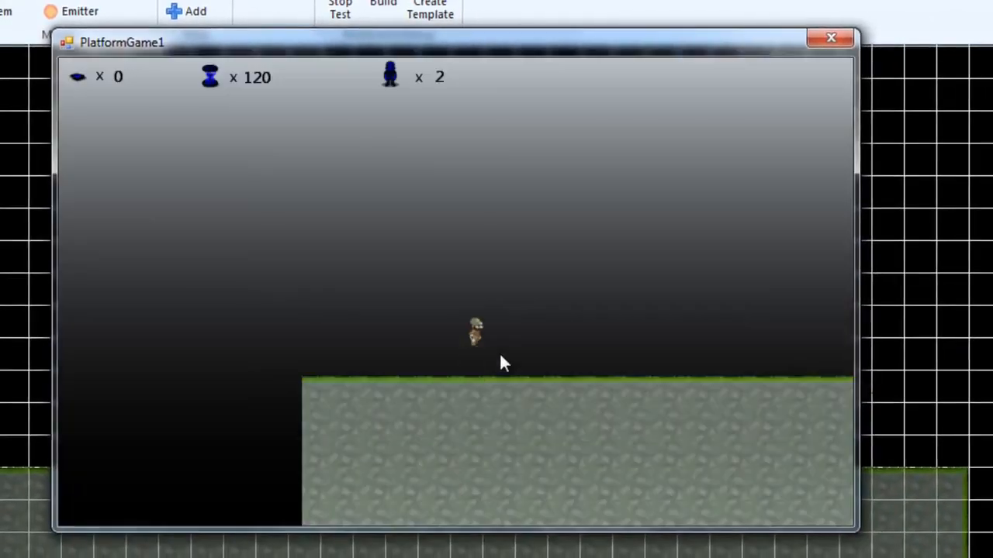
# Step: Walk the character right to the yellow question-mark block and jump up to hit it from below
pyautogui.press('Right')
pyautogui.press('Right')
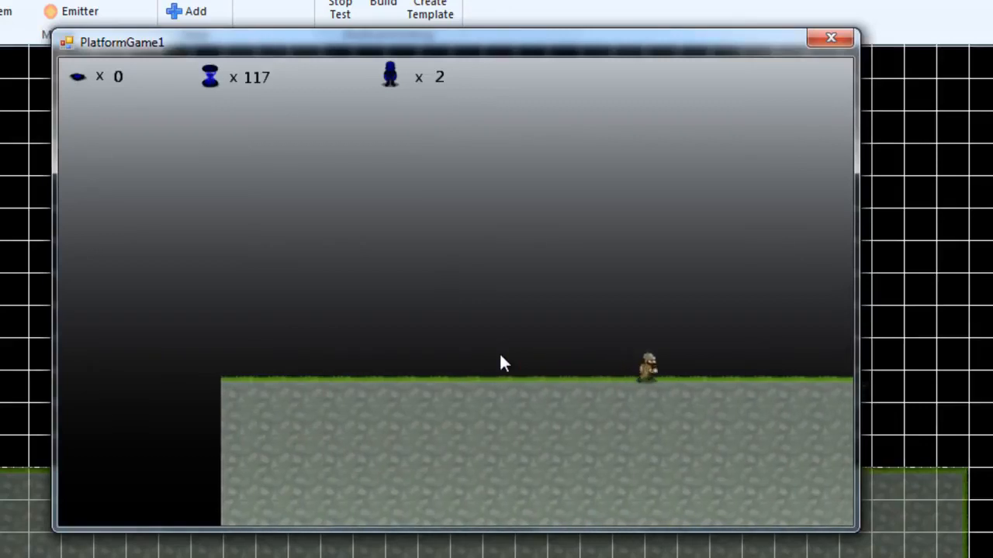
pyautogui.press('Right')
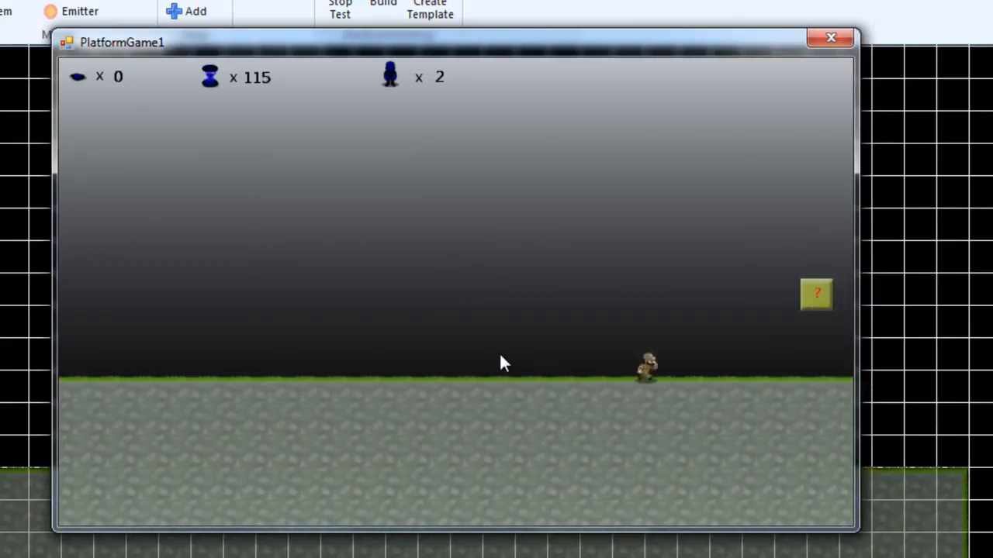
pyautogui.press('Right')
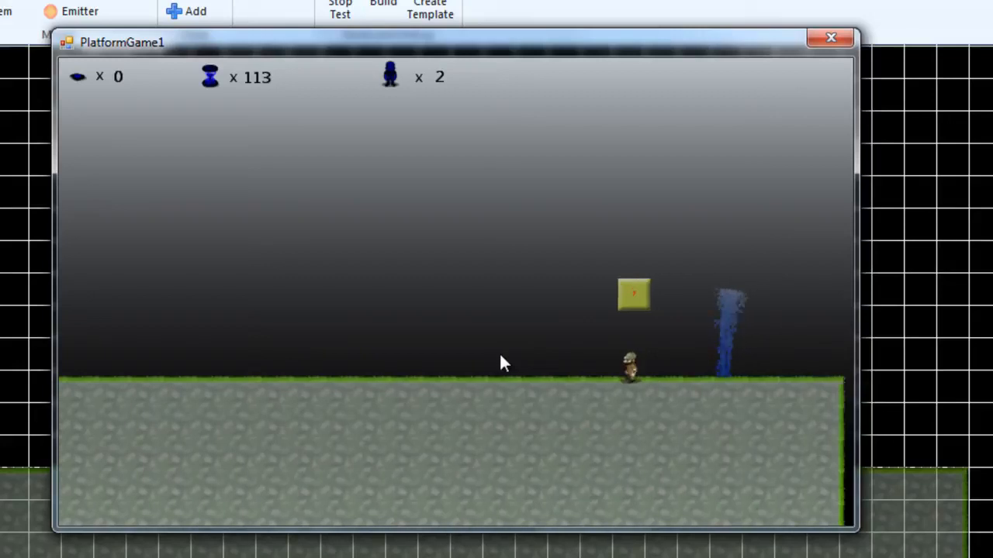
pyautogui.press('Left')
pyautogui.press('Right')
pyautogui.press('Left')
pyautogui.press('Up')
pyautogui.press('Right')
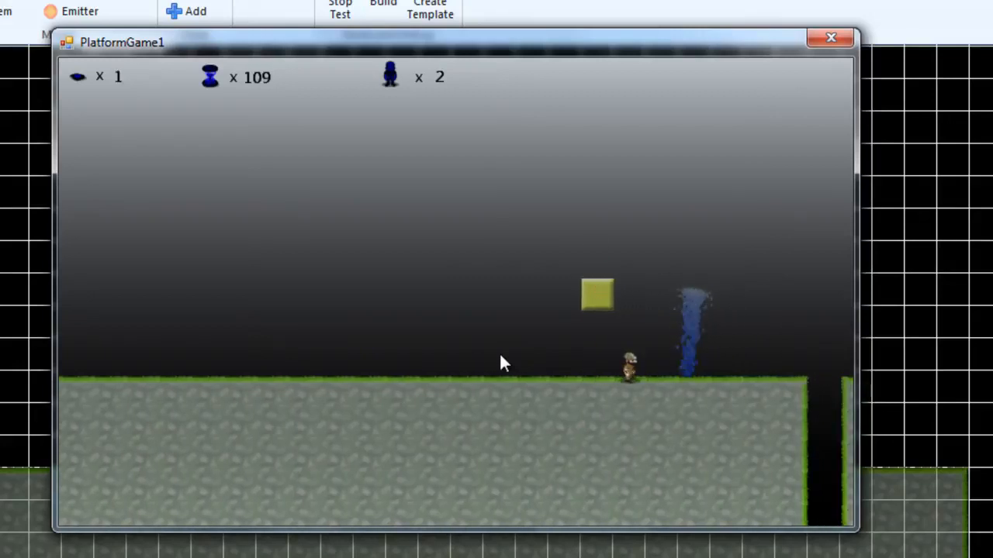
# Step: Jump the character past the blue particle fountain and over the pit, walk back toward the pit, and close the test window
pyautogui.press('Up')
pyautogui.press('Up')
pyautogui.press('Up')
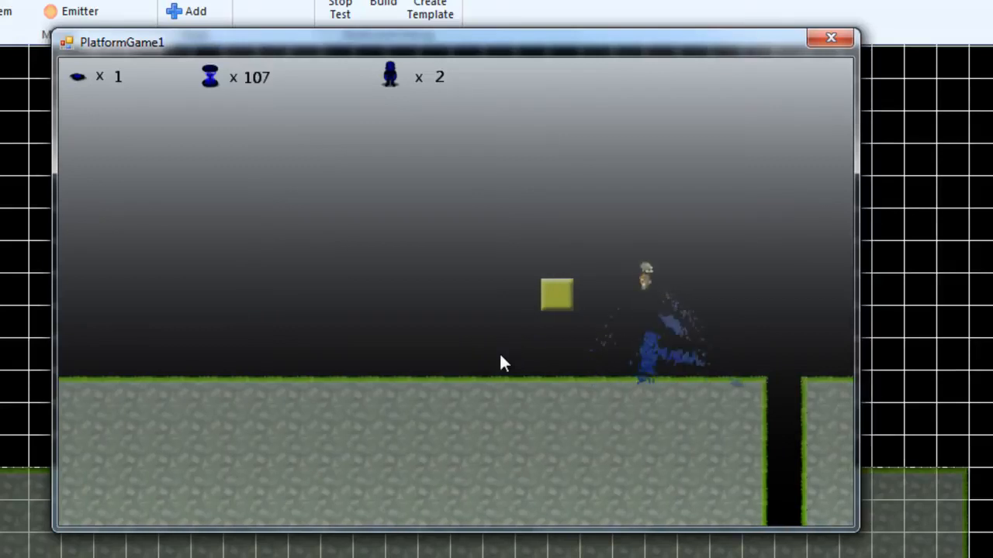
pyautogui.press('Right')
pyautogui.press('Right')
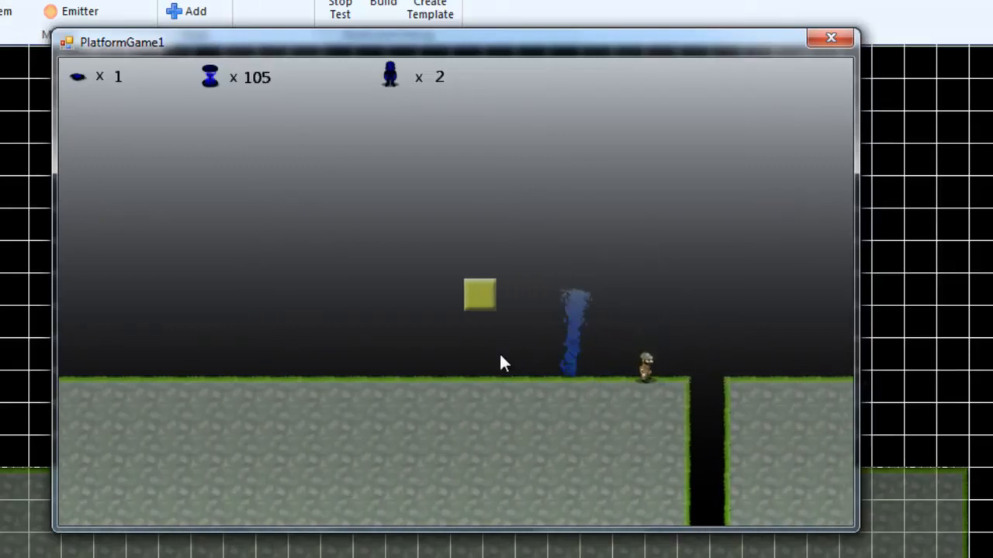
pyautogui.press('Up')
pyautogui.press('Right')
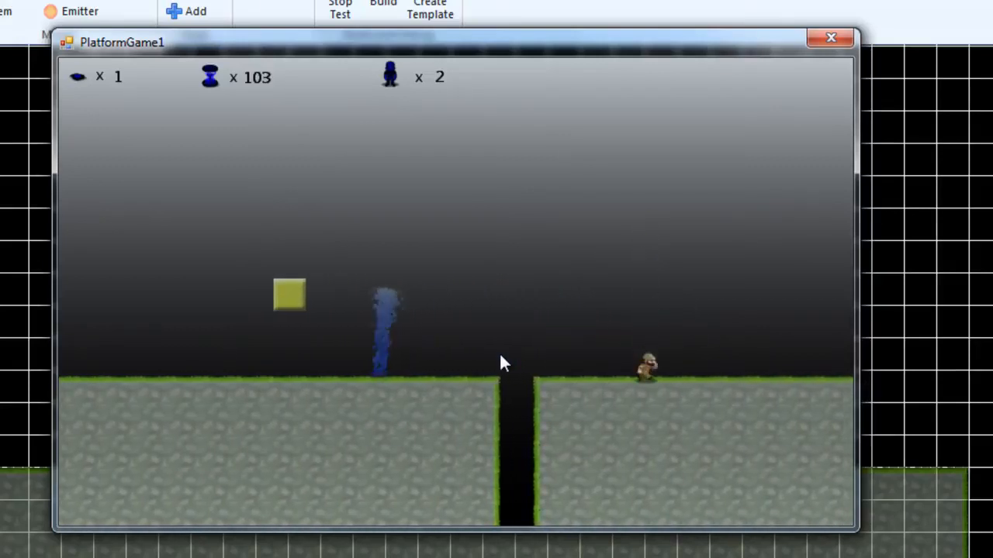
pyautogui.press('Left')
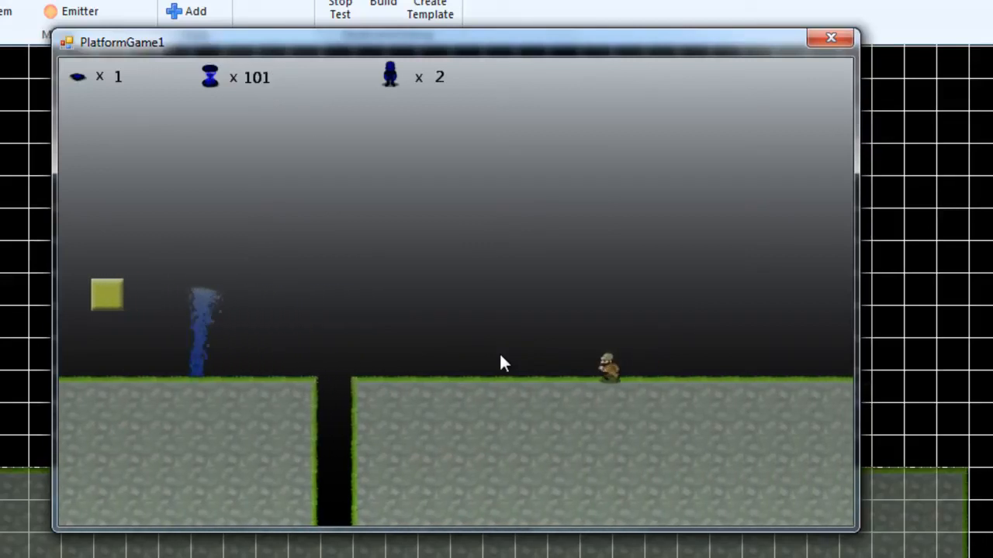
pyautogui.press('Left')
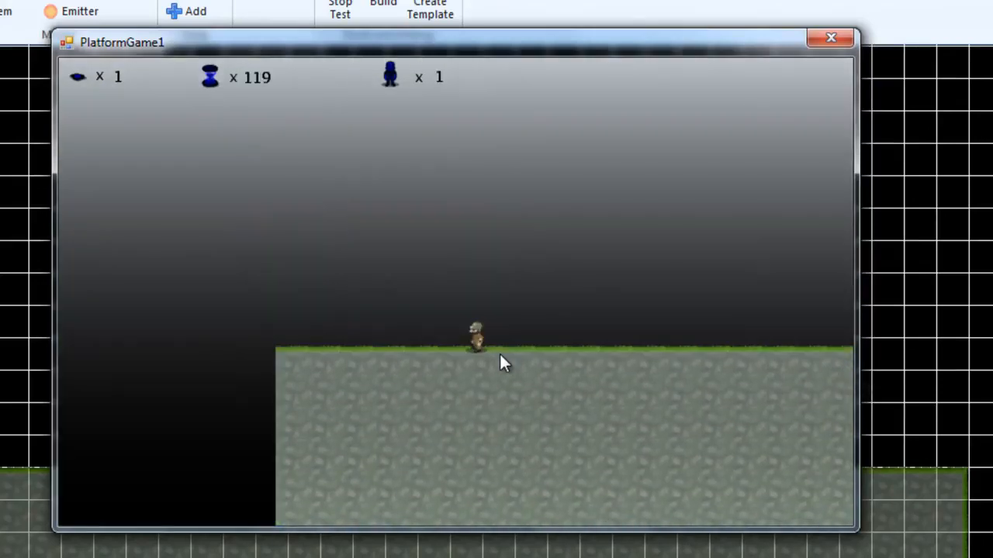
pyautogui.click(825, 35)
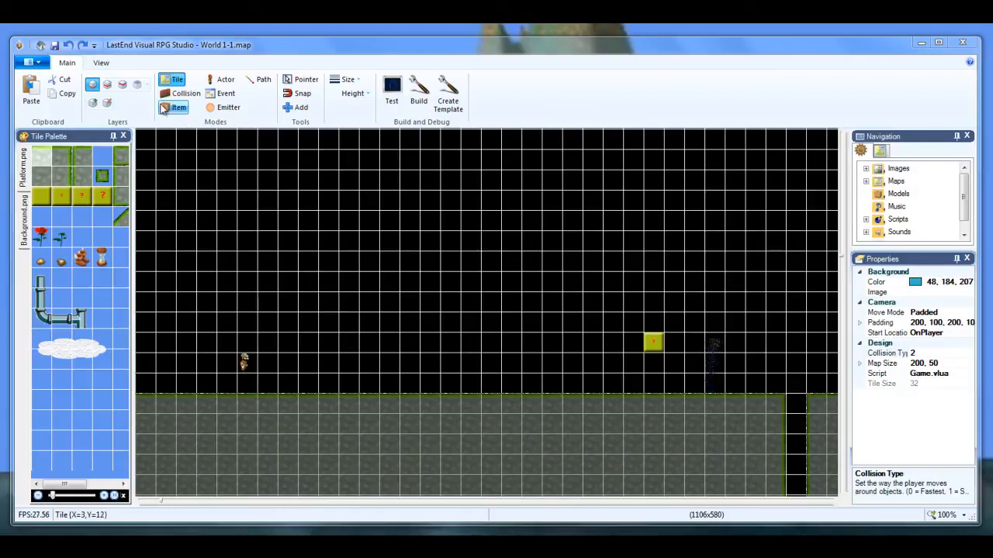
# Step: Switch to Actor mode and review the properties of the map's Player object down to its Stats section
pyautogui.click(223, 81)
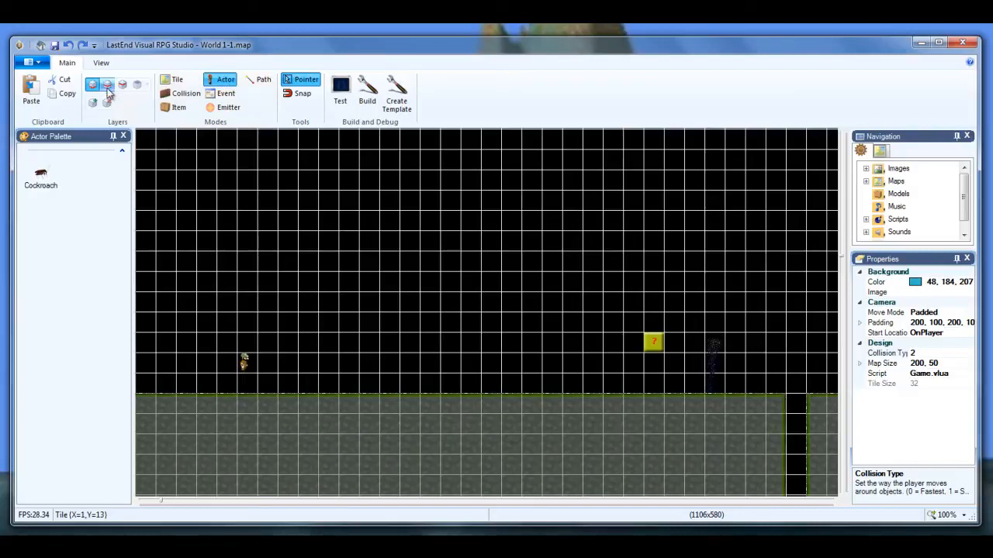
pyautogui.click(882, 152)
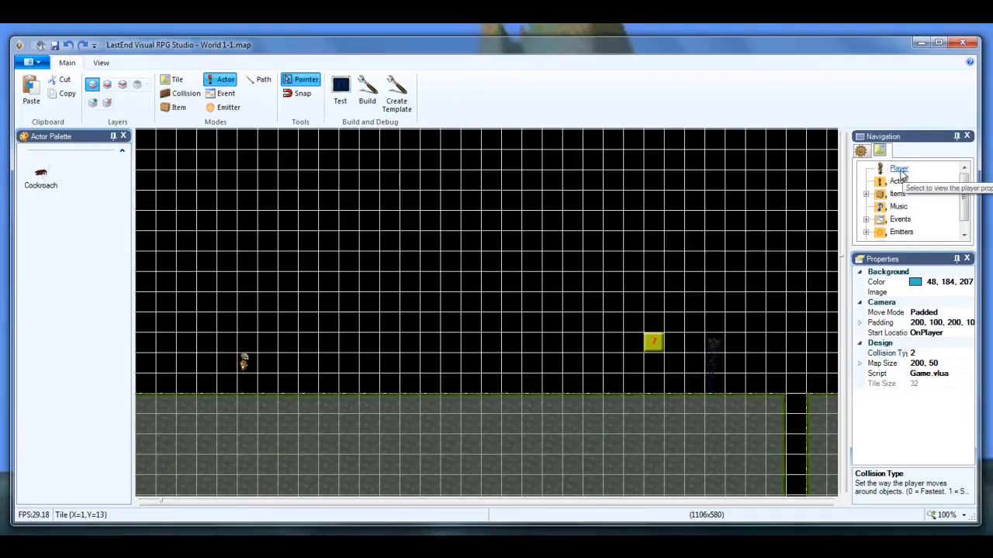
pyautogui.click(900, 169)
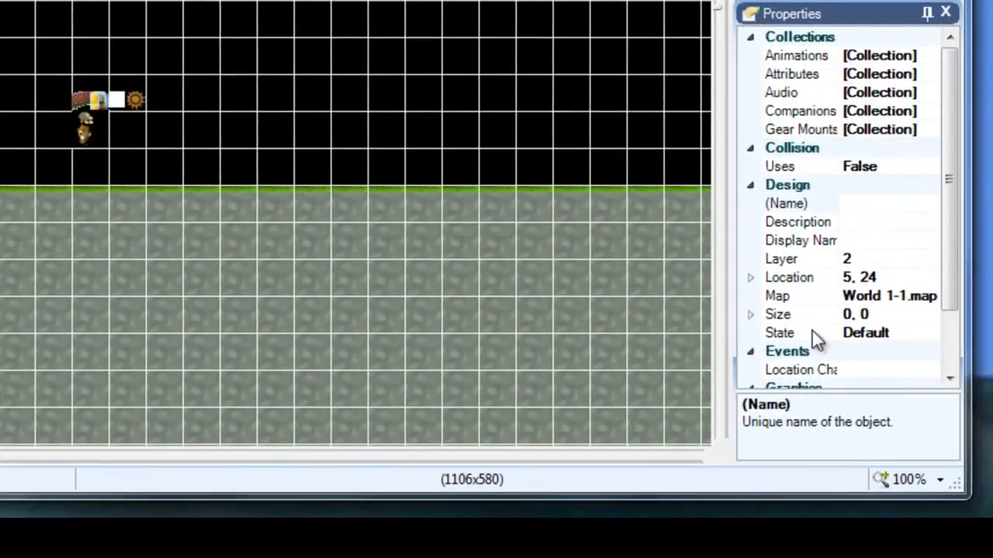
pyautogui.moveTo(945, 253); pyautogui.dragTo(947, 308)
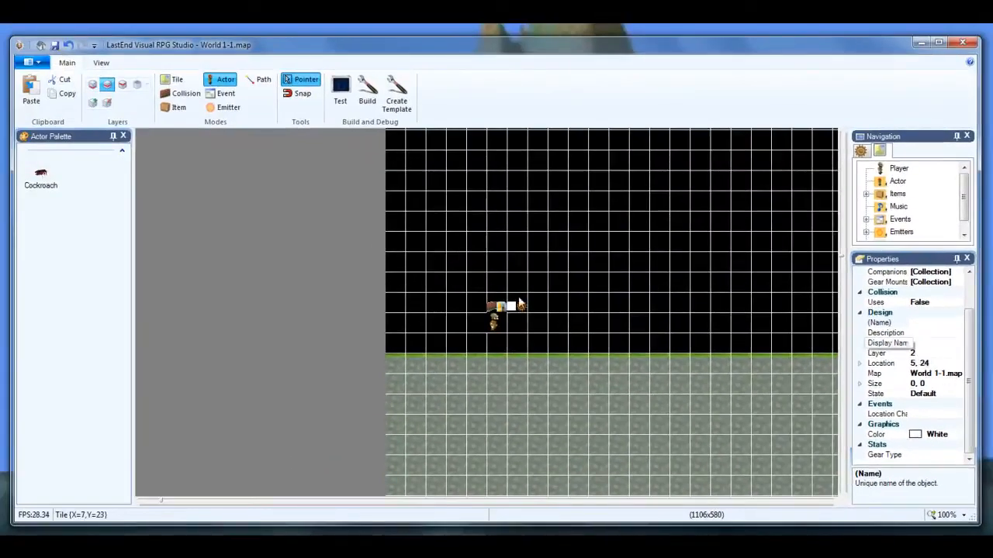
# Step: In Tile mode, paint the grass-edged top-right corner tile above the ground at X=22, Y=21, near the question-mark block
pyautogui.click(175, 80)
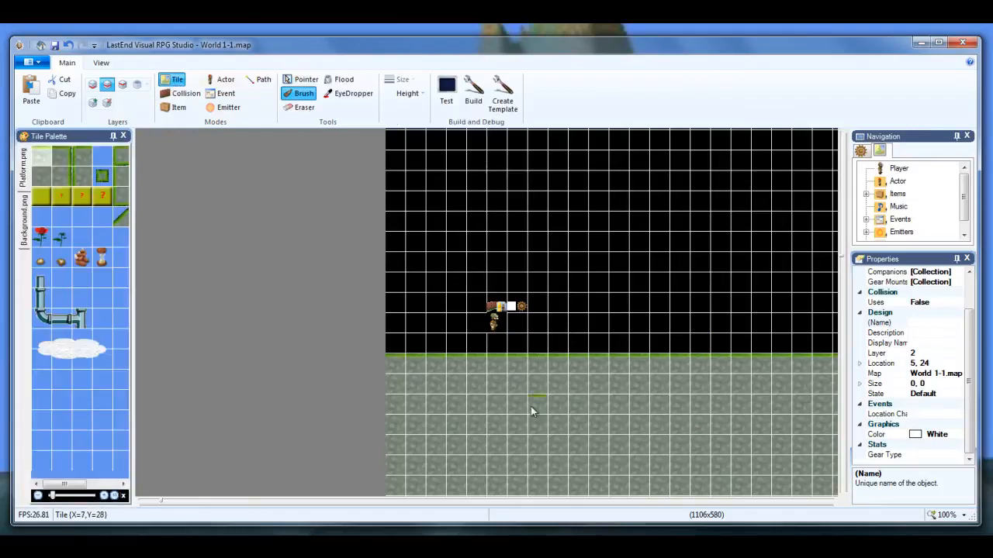
pyautogui.moveTo(162, 504)
pyautogui.mouseDown()
pyautogui.moveTo(186, 506)
pyautogui.moveTo(152, 501)
pyautogui.moveTo(162, 498)
pyautogui.mouseUp()
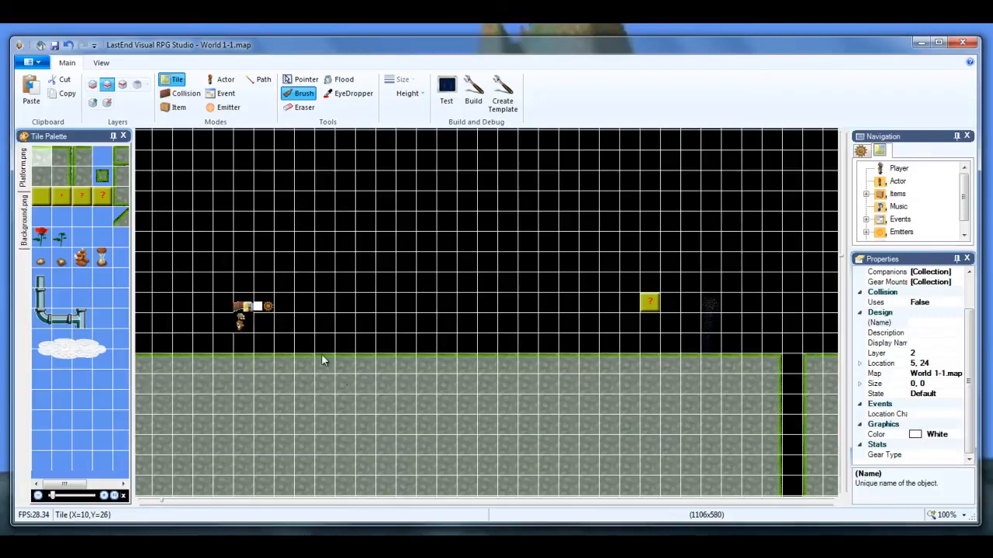
pyautogui.click(62, 161)
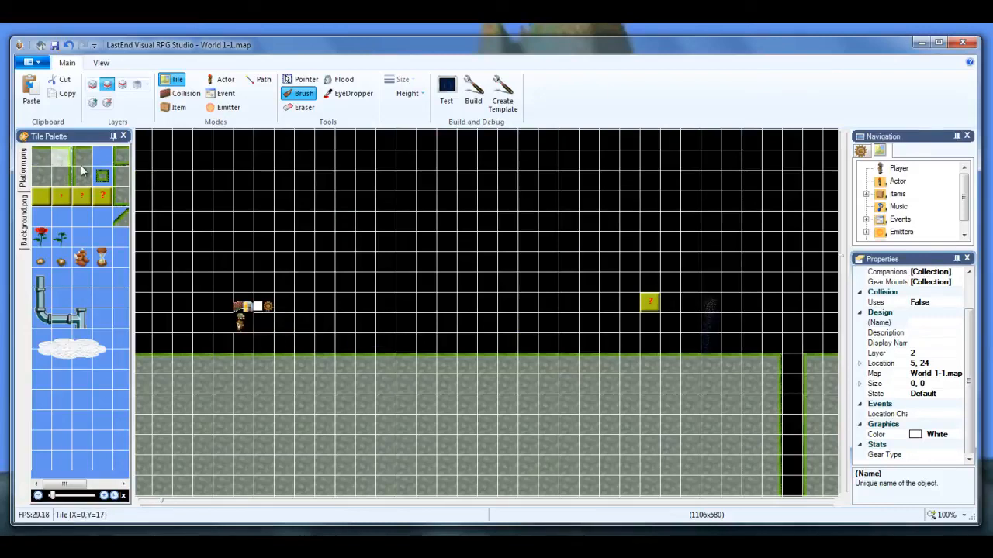
pyautogui.click(584, 267)
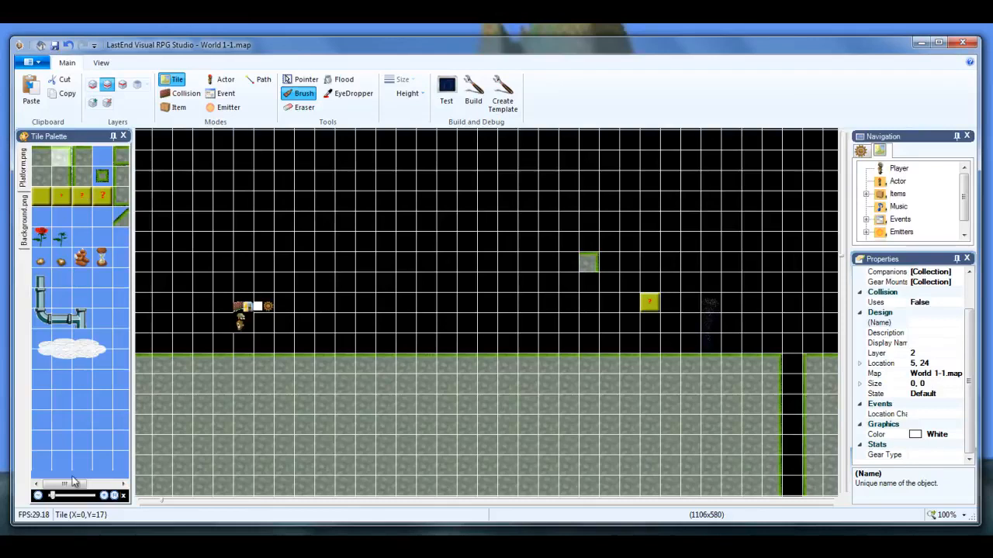
# Step: Complete a two-by-two floating block by adding the bottom-right, bottom-left and top-left grass-edged corner tiles around the placed tile
pyautogui.moveTo(69, 485); pyautogui.dragTo(90, 489)
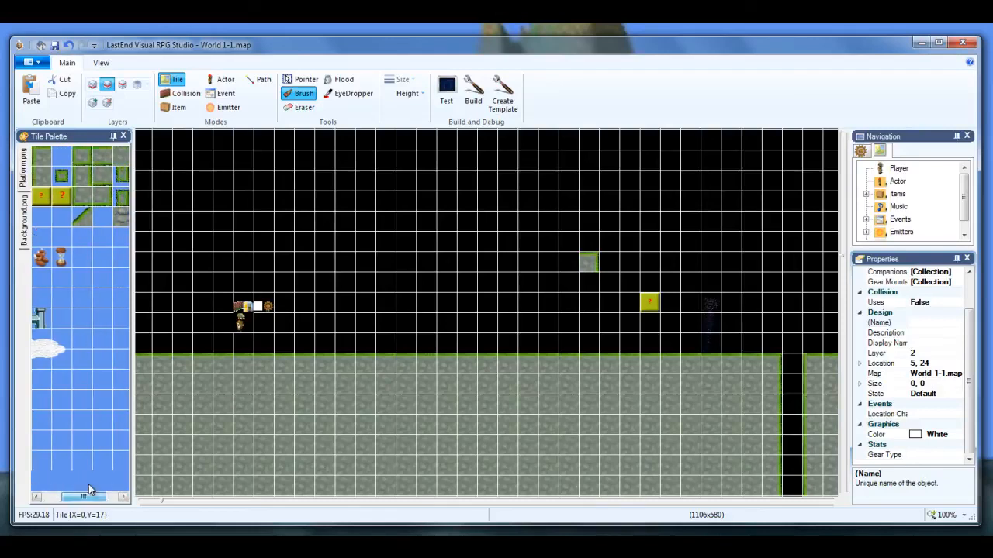
pyautogui.click(100, 199)
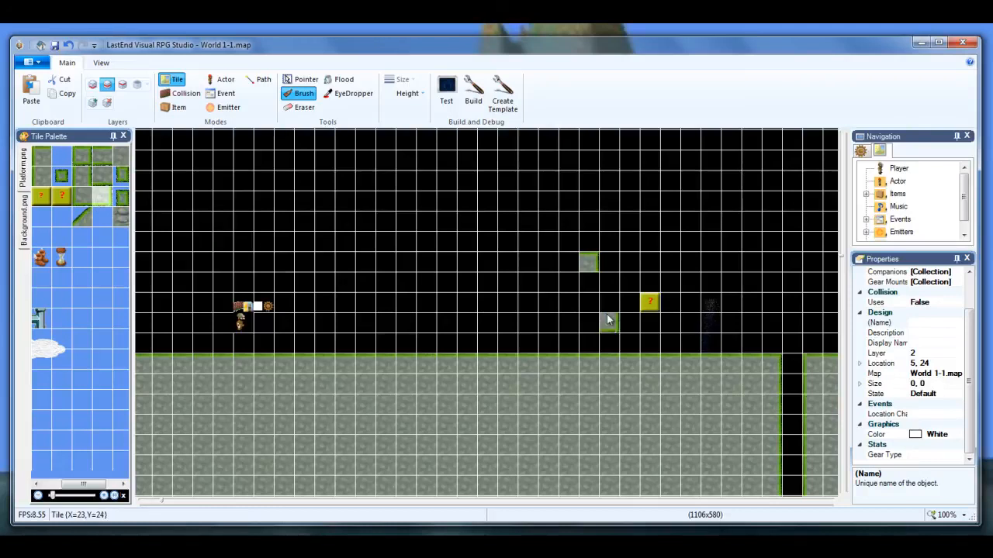
pyautogui.click(586, 283)
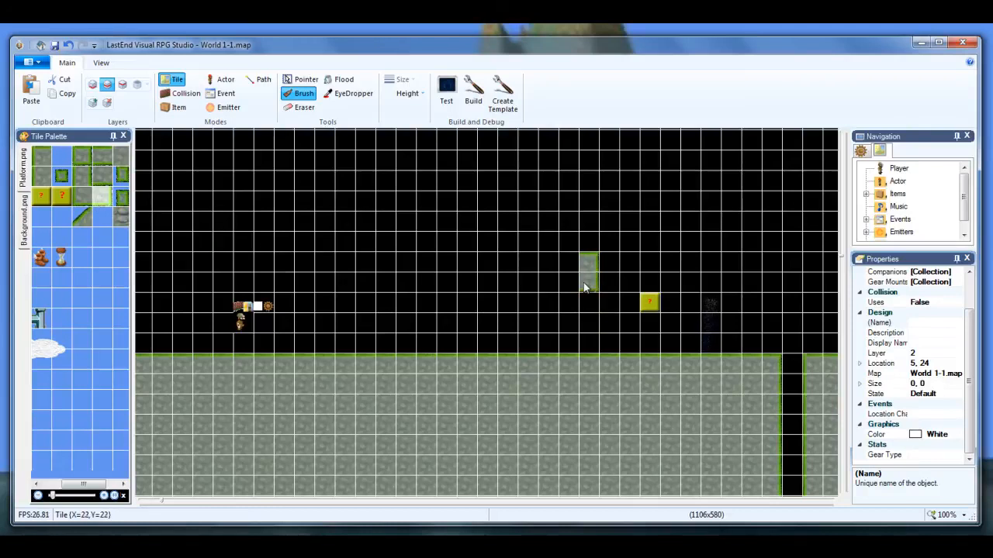
pyautogui.click(82, 198)
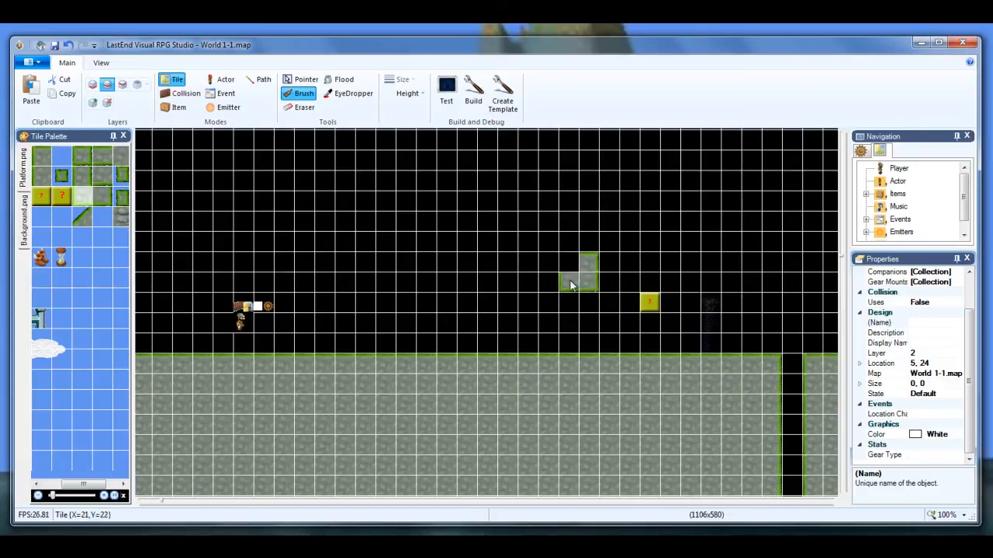
pyautogui.click(570, 285)
pyautogui.click(42, 156)
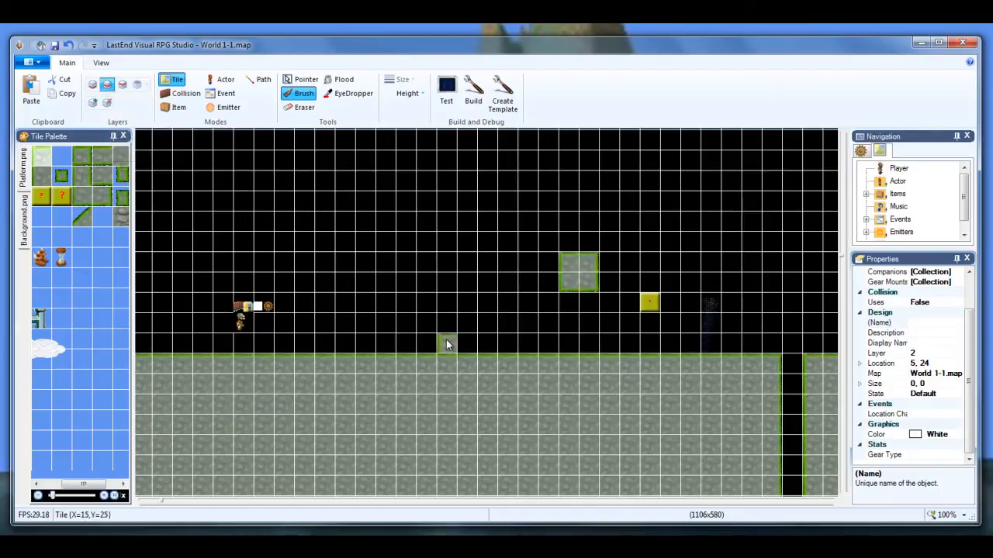
# Step: Check the collision areas of the ground and the floating block in Collision mode, and return to Tile mode
pyautogui.click(178, 94)
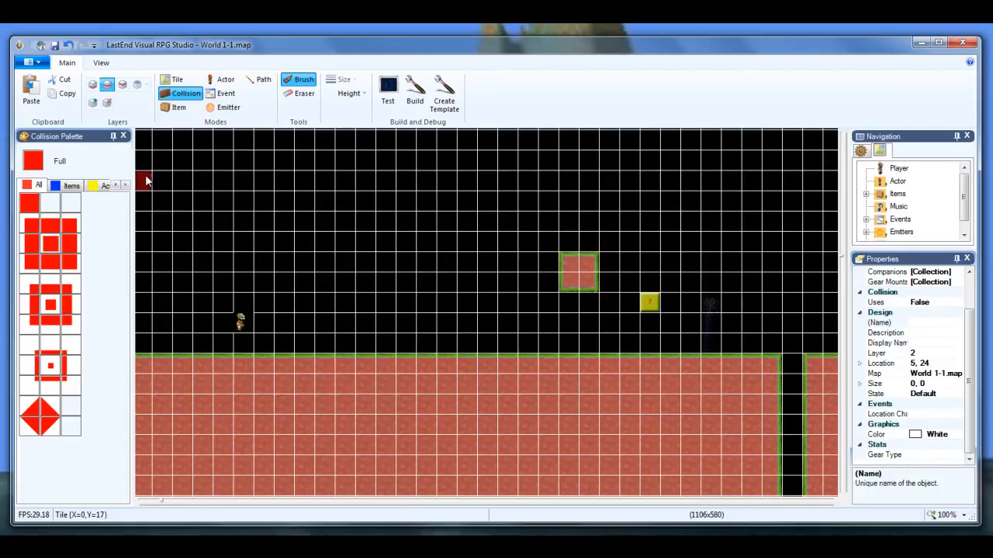
pyautogui.click(172, 80)
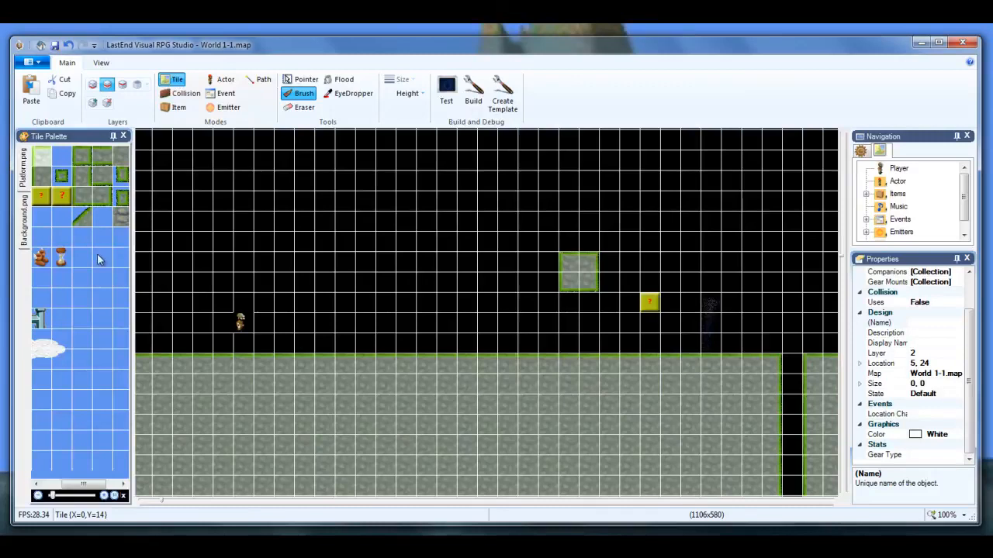
# Step: Float and widen the Tile Palette, and inspect the Platform.png tileset's collision in the Tileset Collision Editor without saving changes
pyautogui.moveTo(76, 140); pyautogui.dragTo(219, 175)
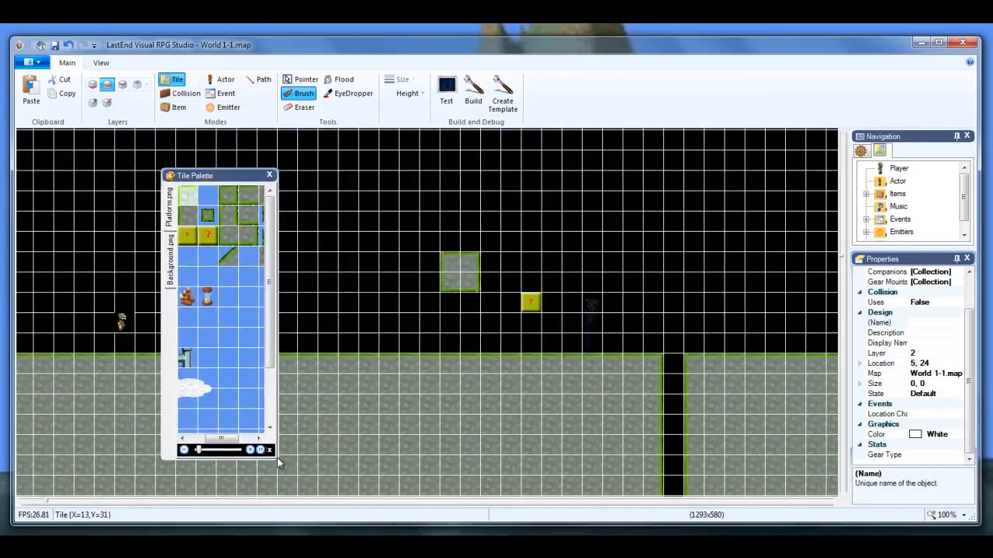
pyautogui.moveTo(277, 439); pyautogui.dragTo(435, 439)
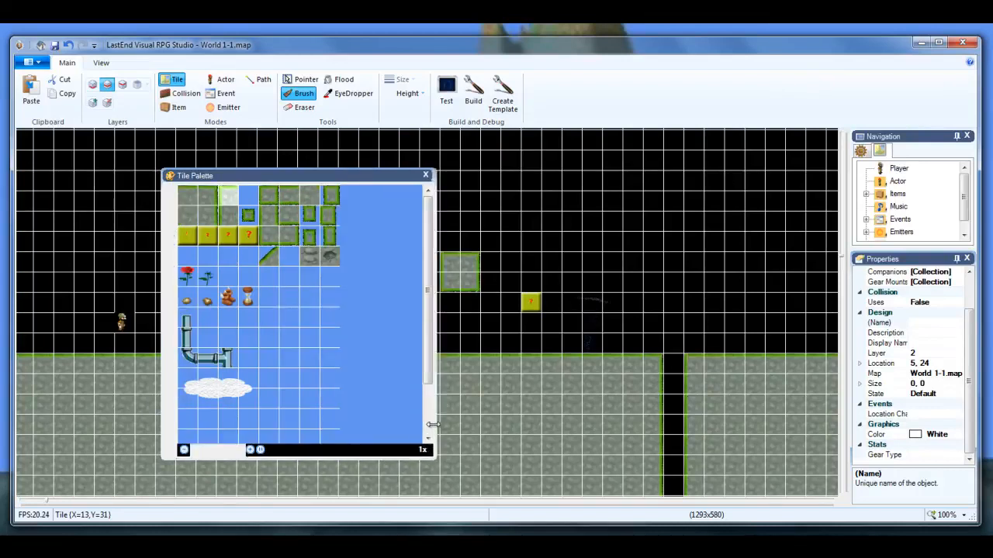
pyautogui.rightClick(268, 277)
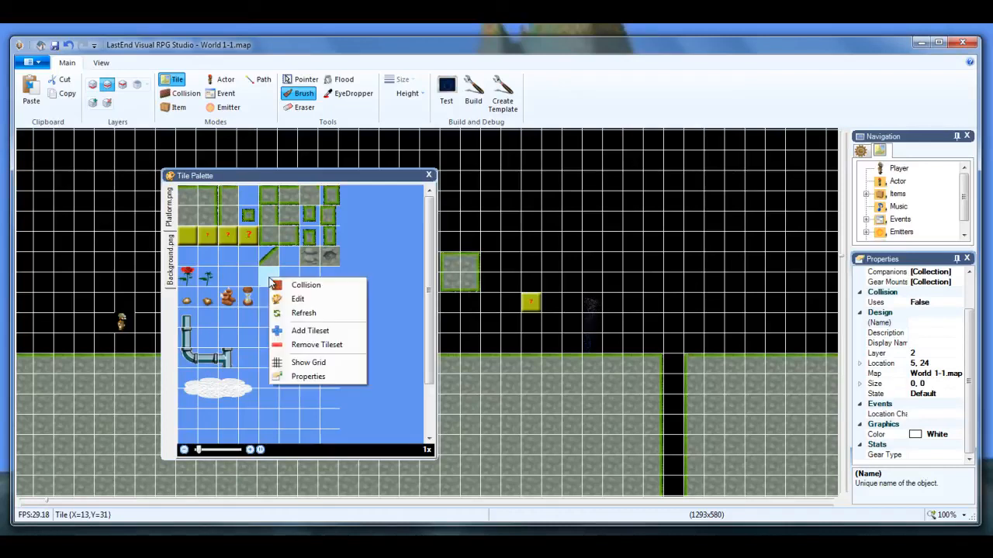
pyautogui.click(313, 286)
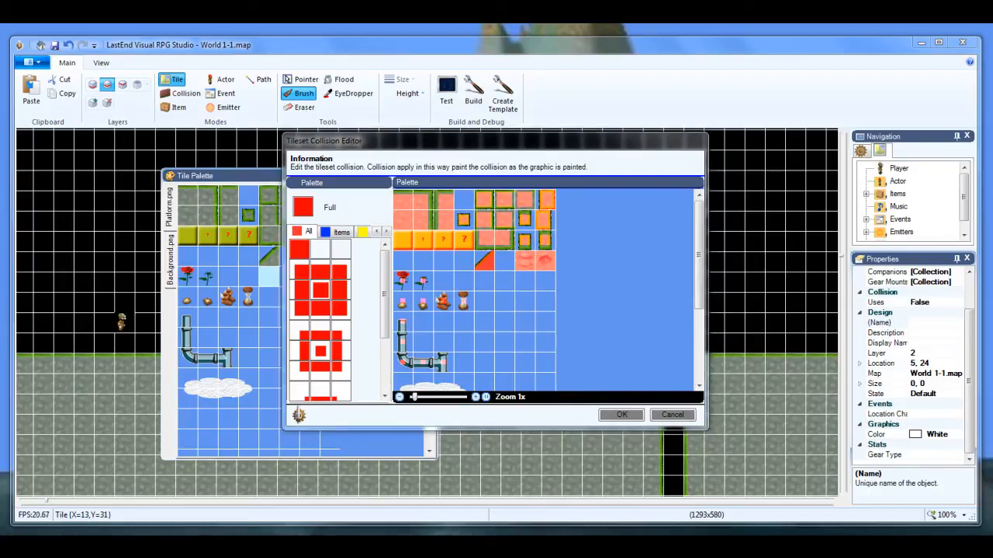
pyautogui.click(673, 415)
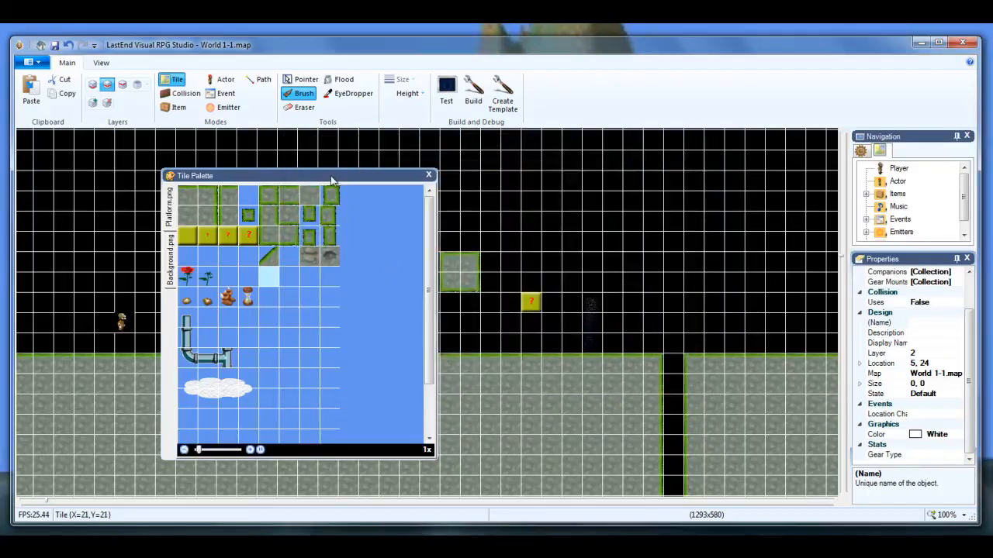
# Step: Dock the floating Tile Palette back beside the map
pyautogui.moveTo(335, 180); pyautogui.dragTo(235, 159)
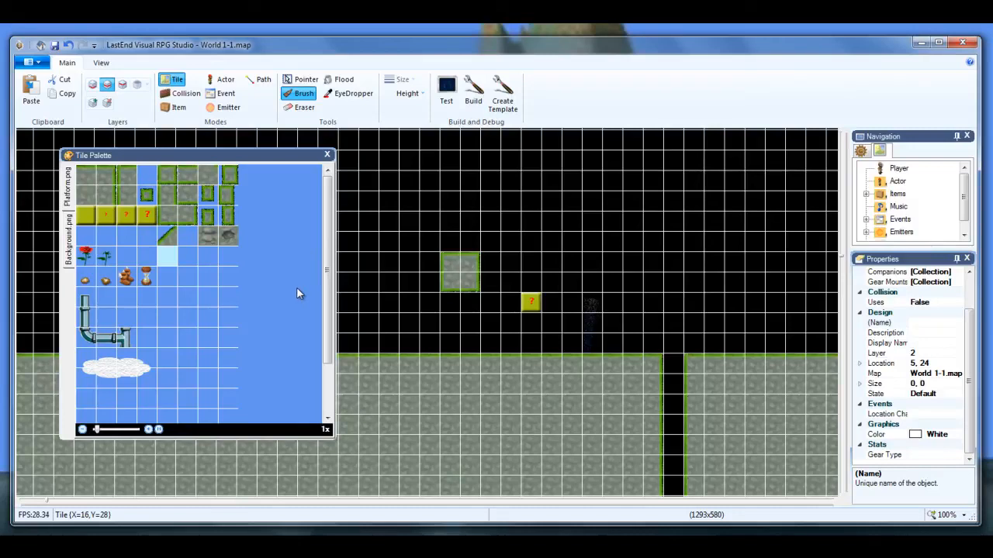
pyautogui.moveTo(265, 157); pyautogui.dragTo(22, 162)
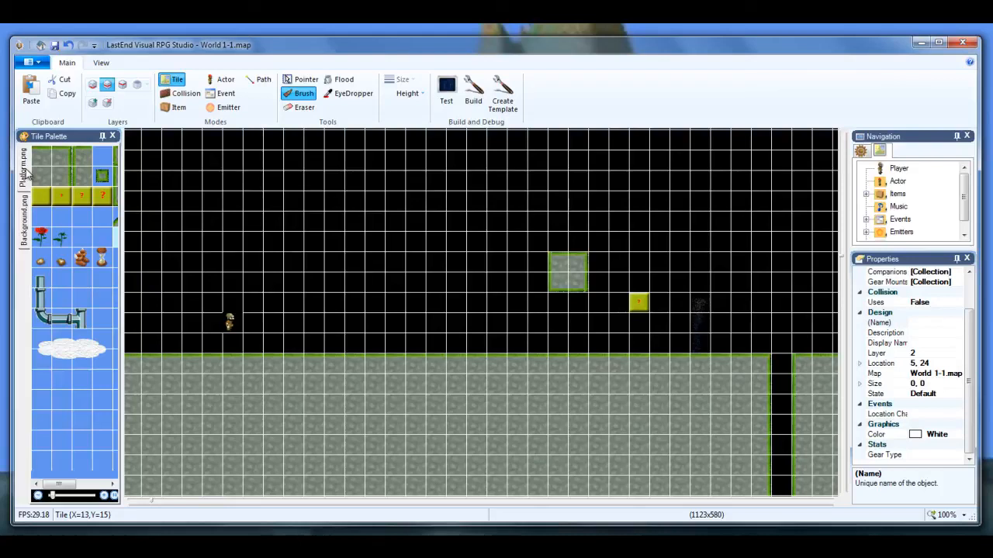
# Step: Show the Background.png tileset, widen the palette to fit it, and select the entire two-hill graphic as the brush
pyautogui.click(25, 221)
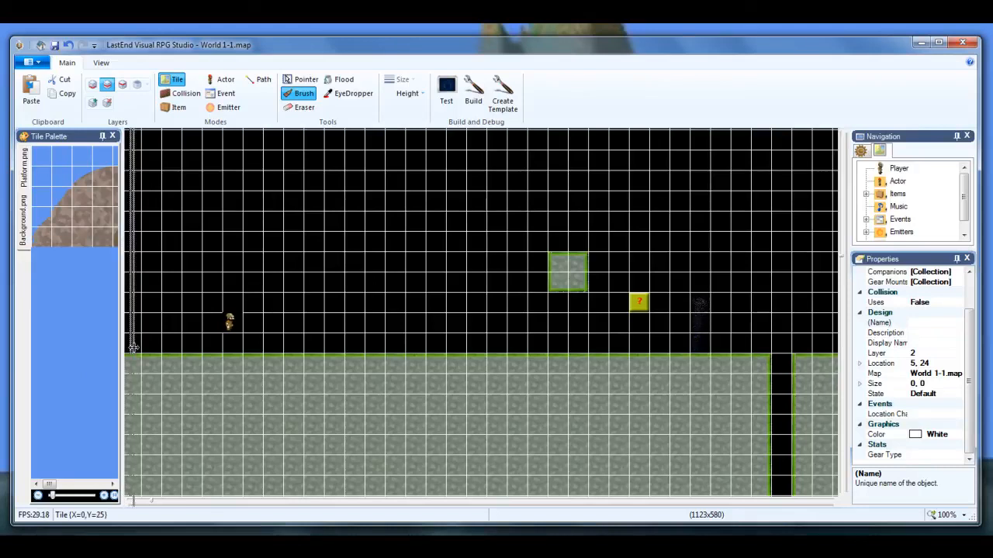
pyautogui.moveTo(252, 348); pyautogui.dragTo(274, 348)
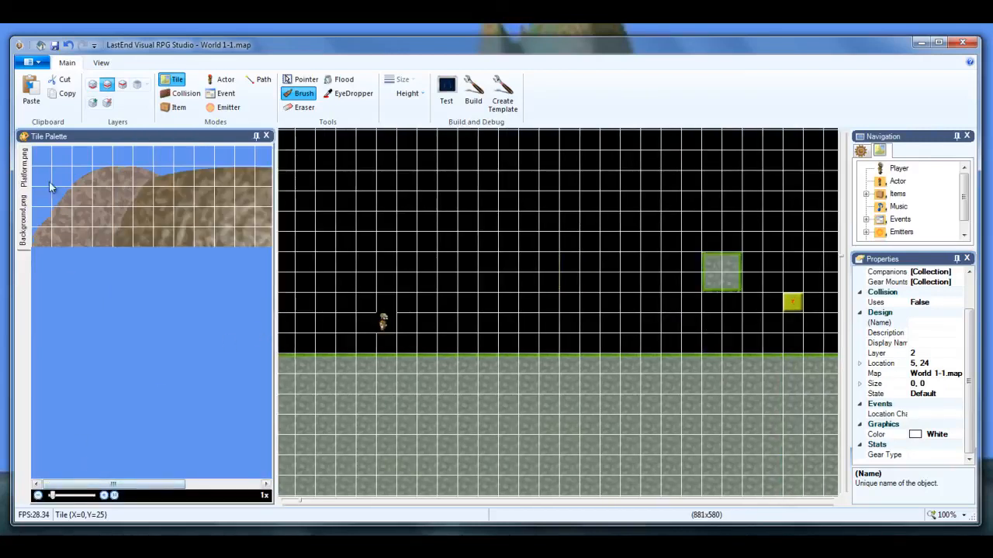
pyautogui.moveTo(43, 161); pyautogui.dragTo(194, 247)
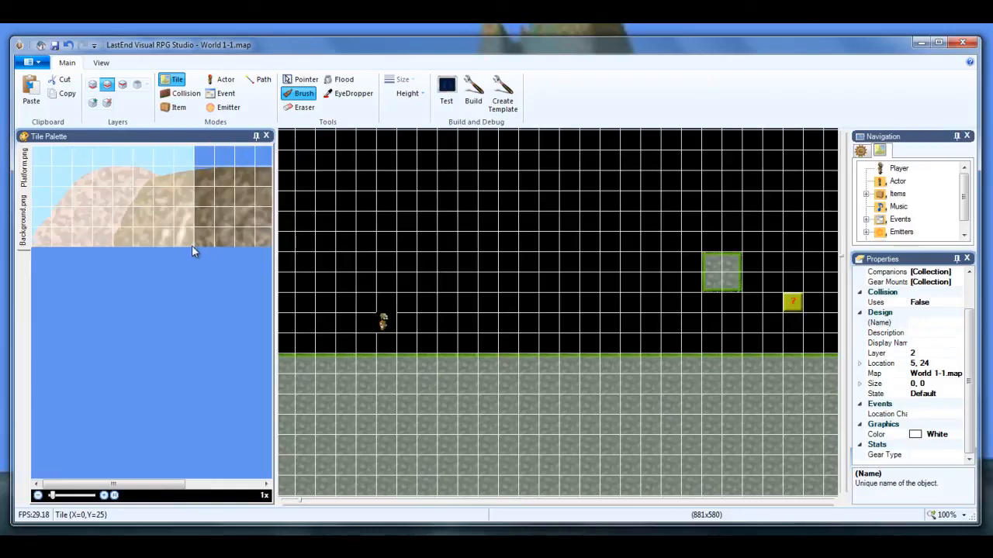
pyautogui.moveTo(278, 233); pyautogui.dragTo(390, 234)
pyautogui.moveTo(43, 161); pyautogui.dragTo(386, 249)
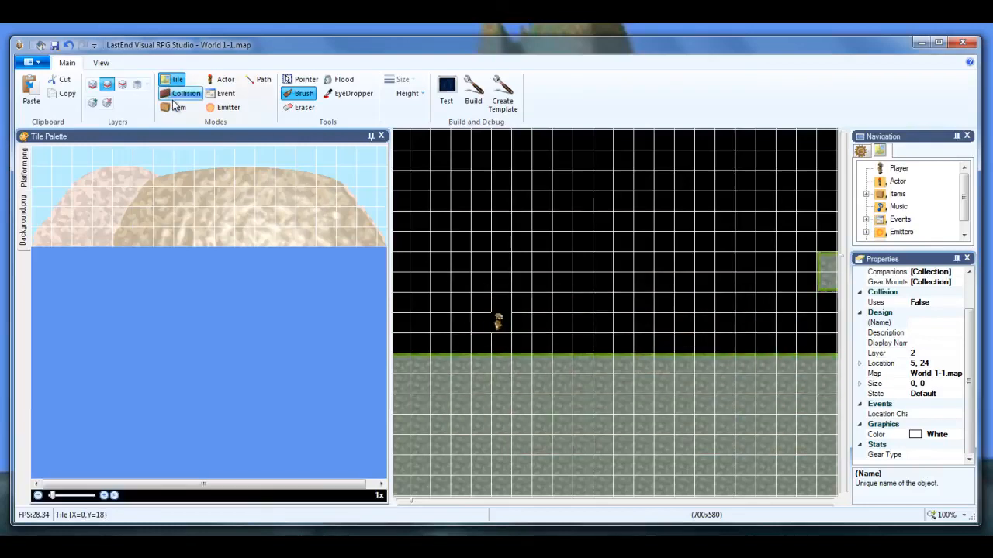
# Step: On the lowest layer, paint the hills behind the ground's edge at the map's start and again beyond the pit
pyautogui.click(93, 88)
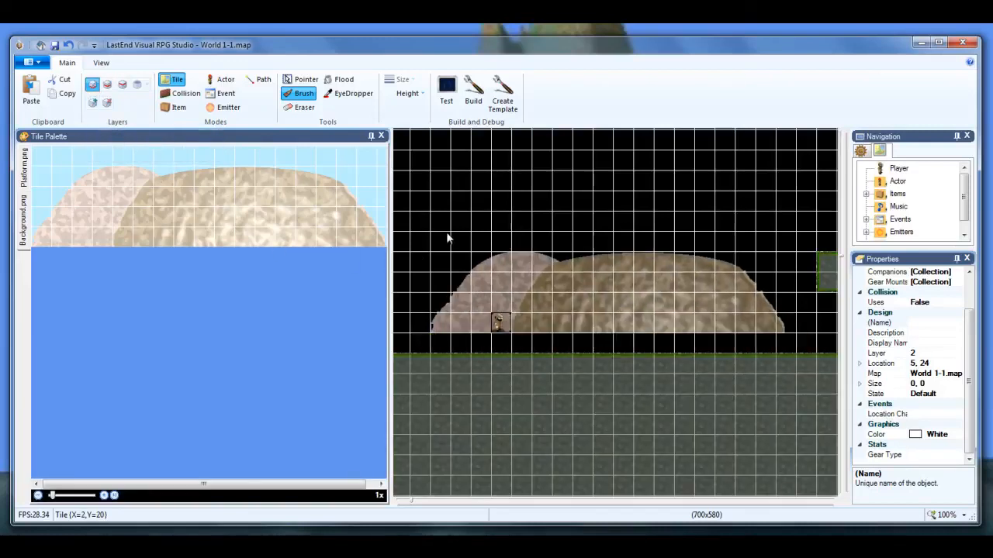
pyautogui.click(402, 295)
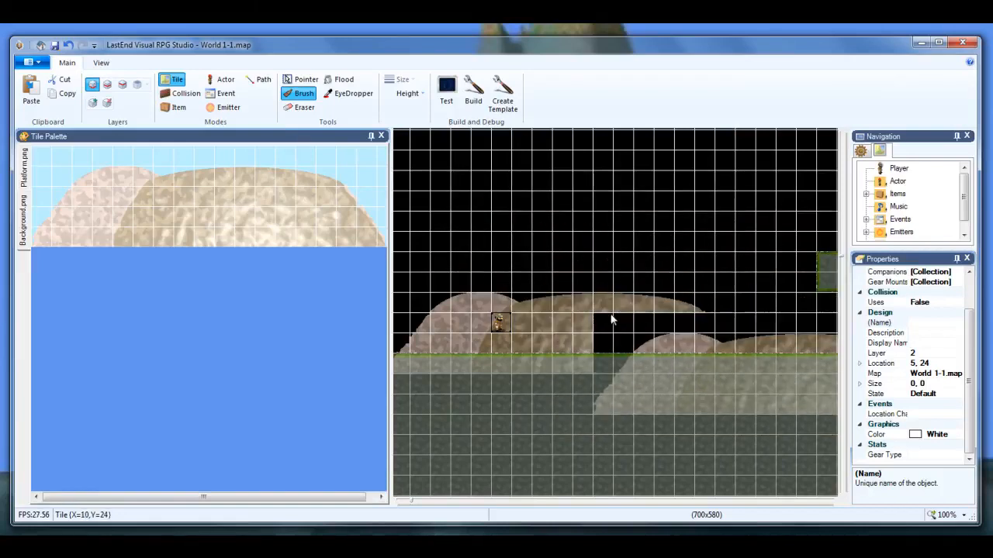
pyautogui.moveTo(624, 403)
pyautogui.mouseDown()
pyautogui.moveTo(575, 371)
pyautogui.moveTo(546, 372)
pyautogui.mouseUp()
pyautogui.moveTo(679, 303)
pyautogui.mouseDown()
pyautogui.moveTo(662, 272)
pyautogui.moveTo(666, 369)
pyautogui.moveTo(669, 273)
pyautogui.moveTo(636, 344)
pyautogui.moveTo(633, 324)
pyautogui.moveTo(663, 270)
pyautogui.moveTo(734, 205)
pyautogui.moveTo(735, 290)
pyautogui.moveTo(714, 295)
pyautogui.moveTo(662, 391)
pyautogui.mouseUp()
pyautogui.press('Right')
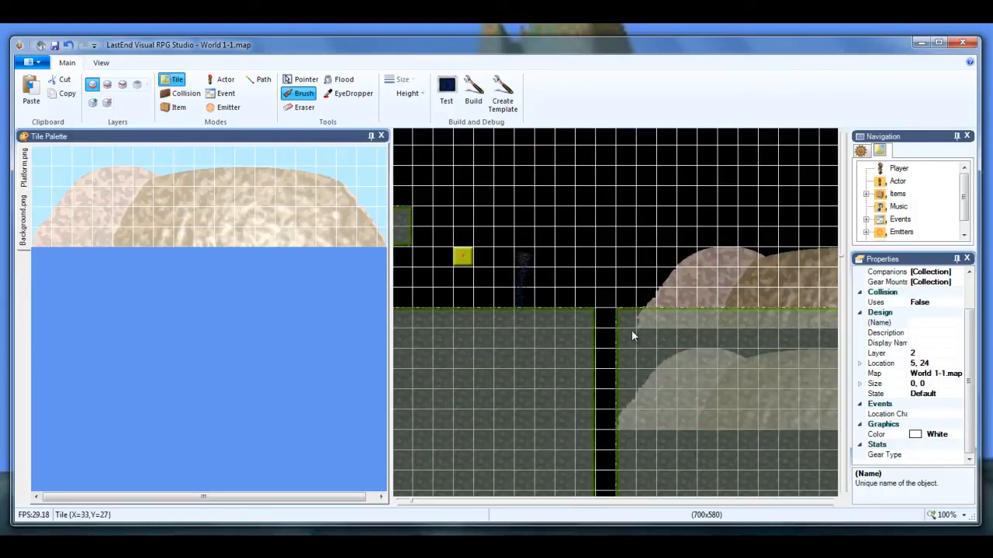
# Step: Turn off layer fading and the grid, and look over the painted hills along the map
pyautogui.click(103, 65)
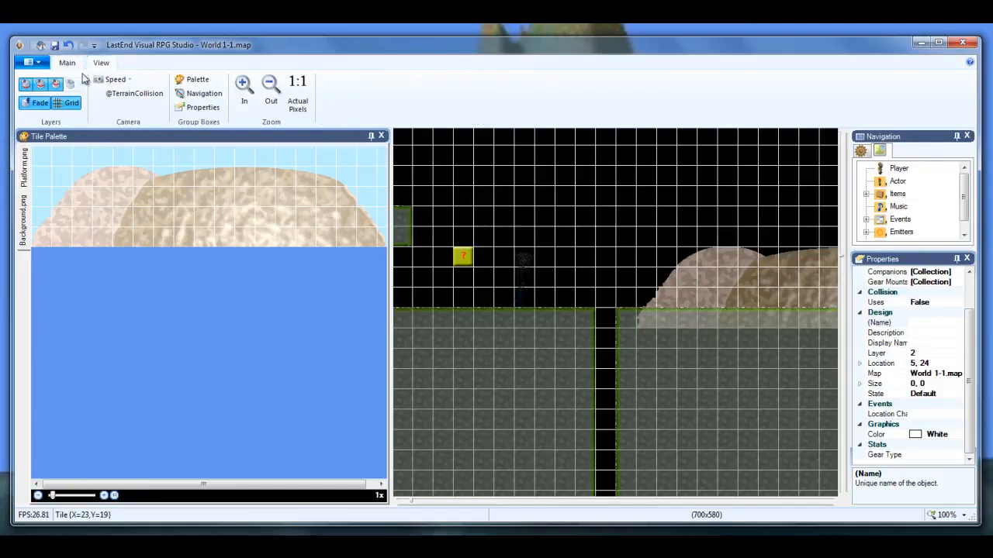
pyautogui.click(37, 105)
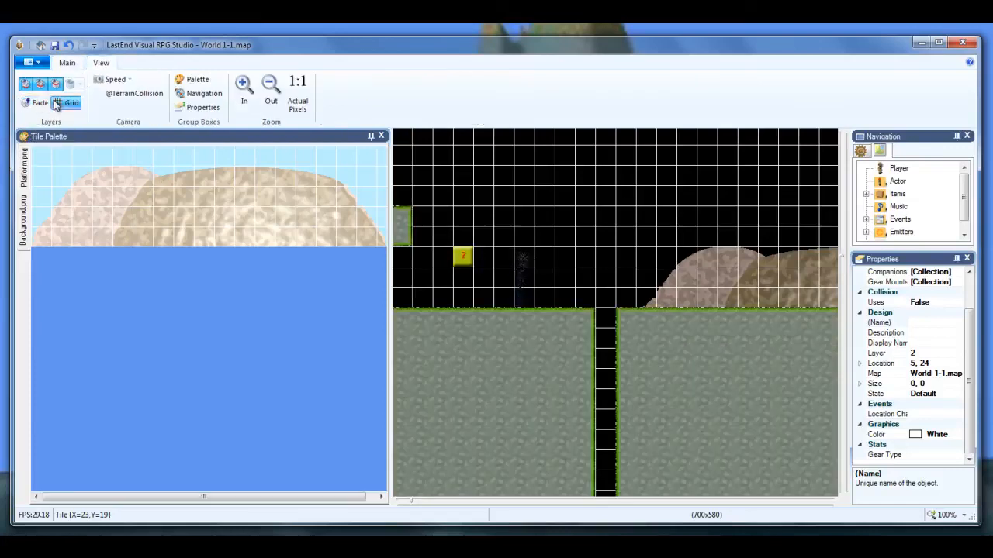
pyautogui.click(66, 106)
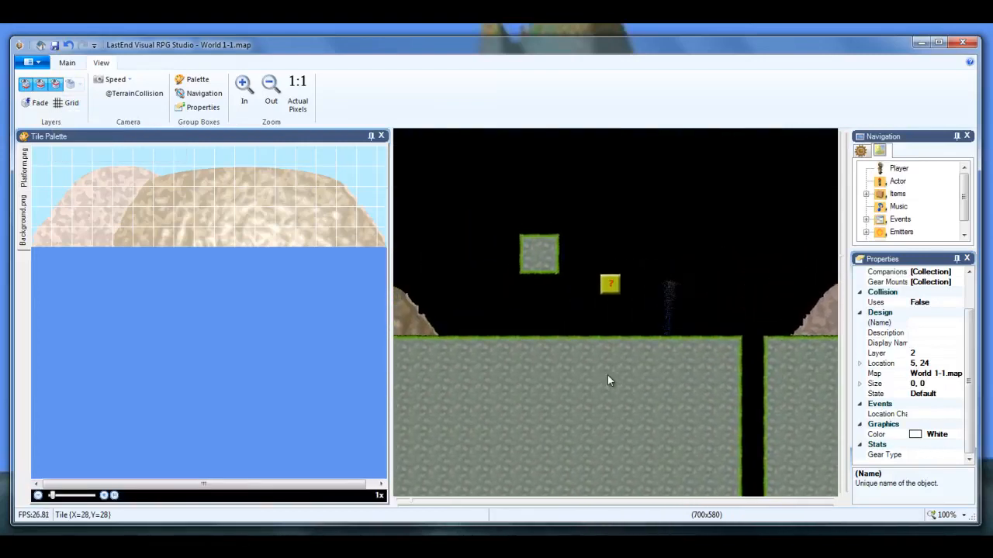
pyautogui.press('Left')
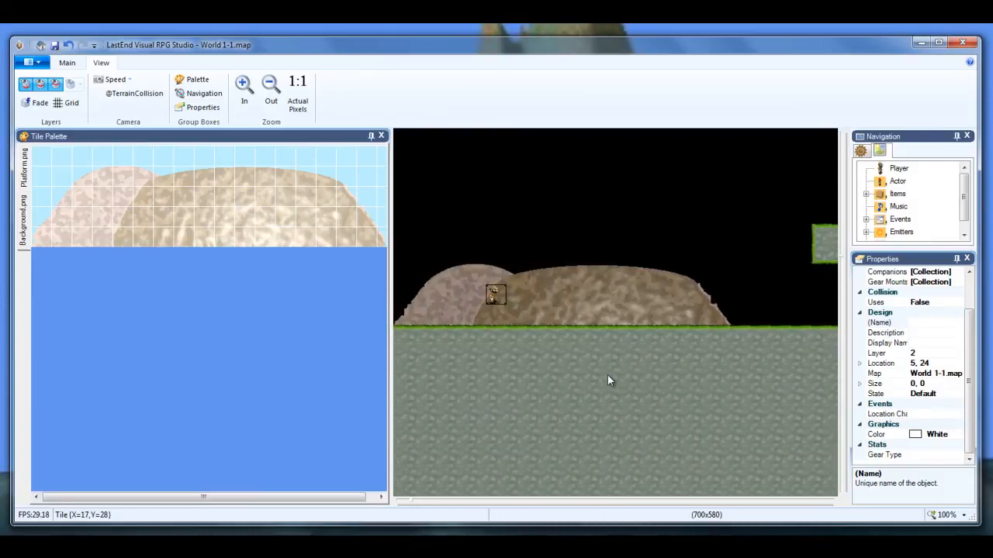
pyautogui.press('Right')
pyautogui.press('Right')
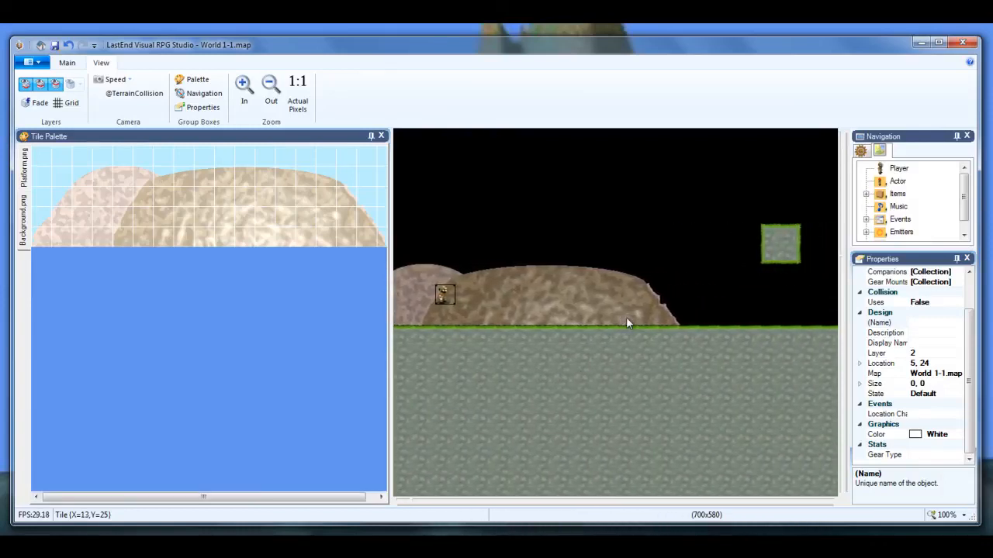
pyautogui.press('Right')
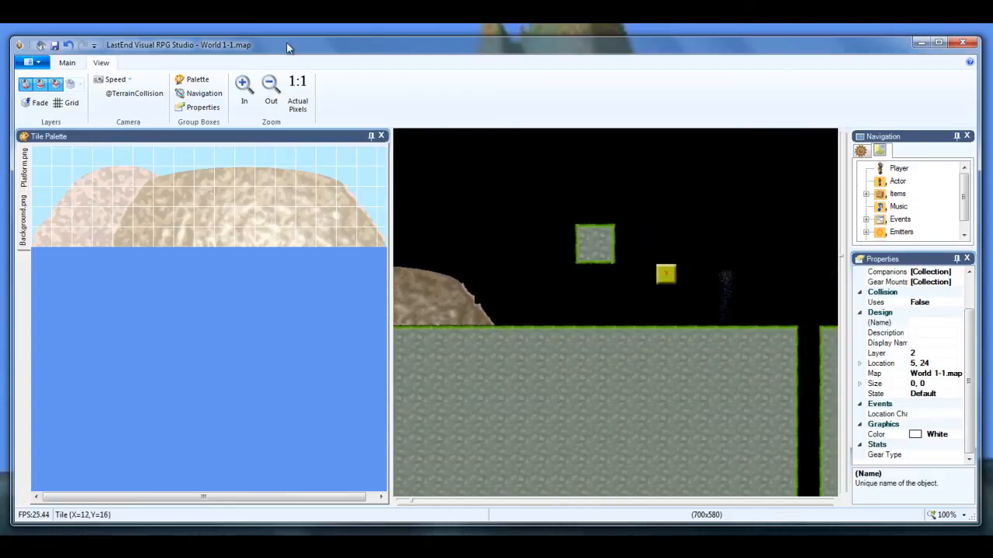
# Step: Launch a test of PlatformGame1, move its window clear of the lower corner, and start playing from the main menu
pyautogui.click(67, 67)
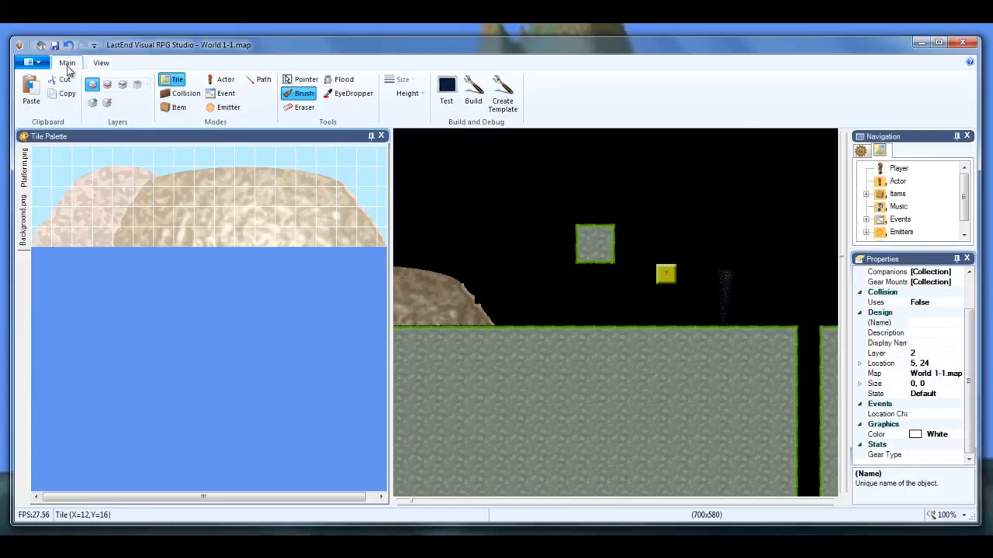
pyautogui.click(447, 92)
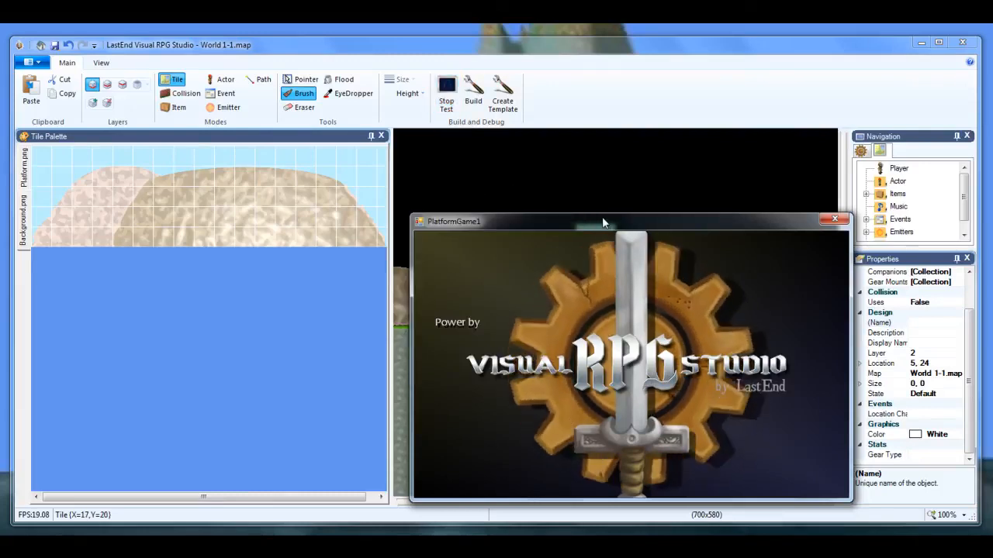
pyautogui.moveTo(602, 218); pyautogui.dragTo(433, 158)
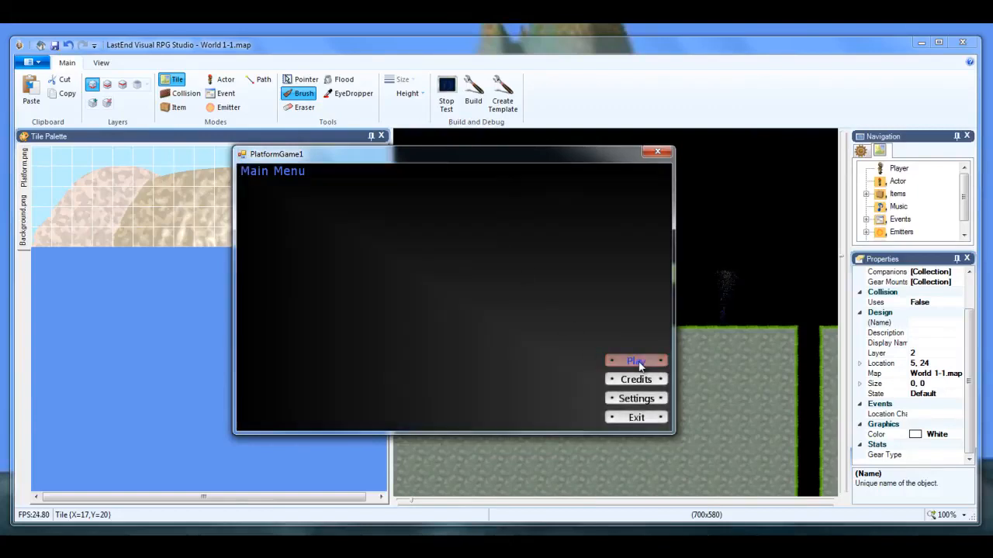
pyautogui.click(629, 363)
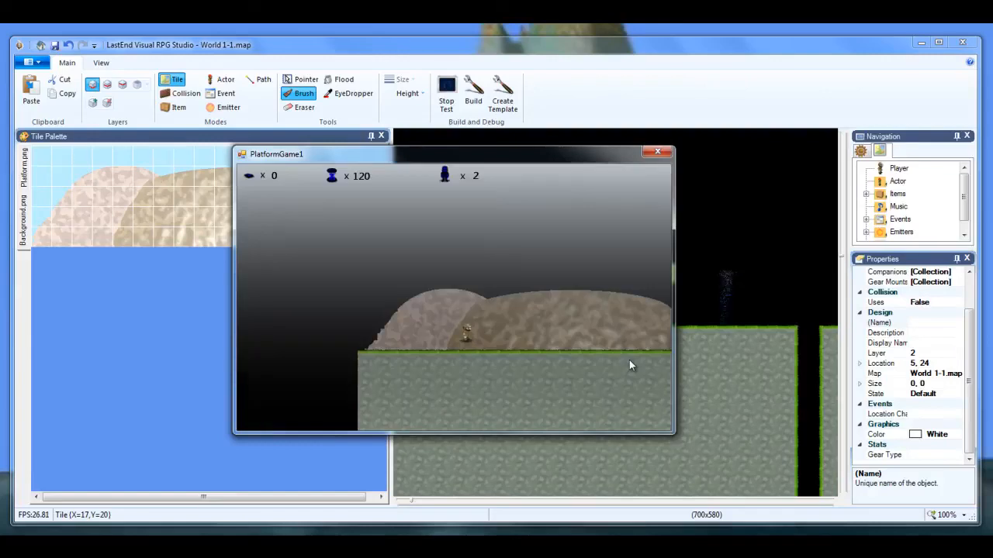
# Step: Walk the character back and forth past the hills, hit the question-mark block from below, and jump above it
pyautogui.press('Left')
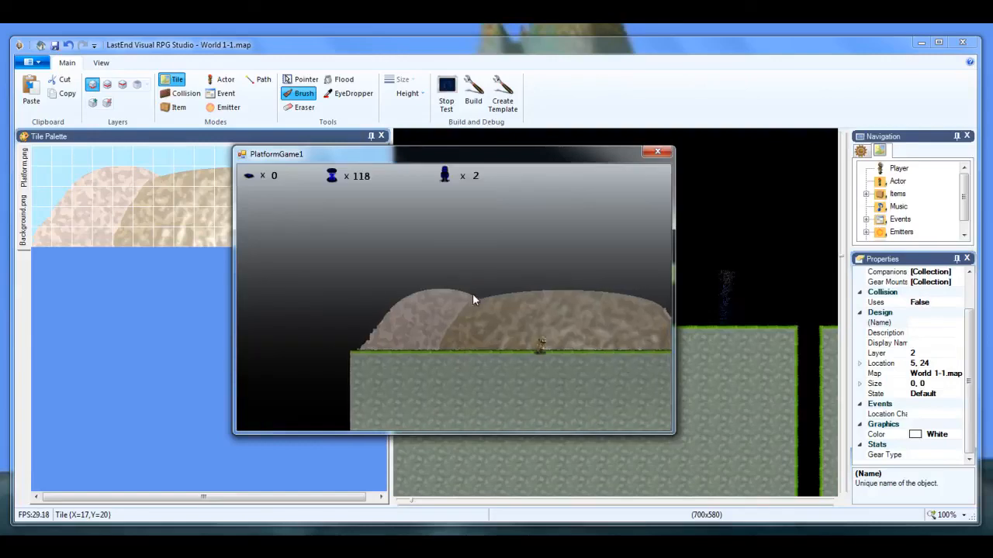
pyautogui.press('Right')
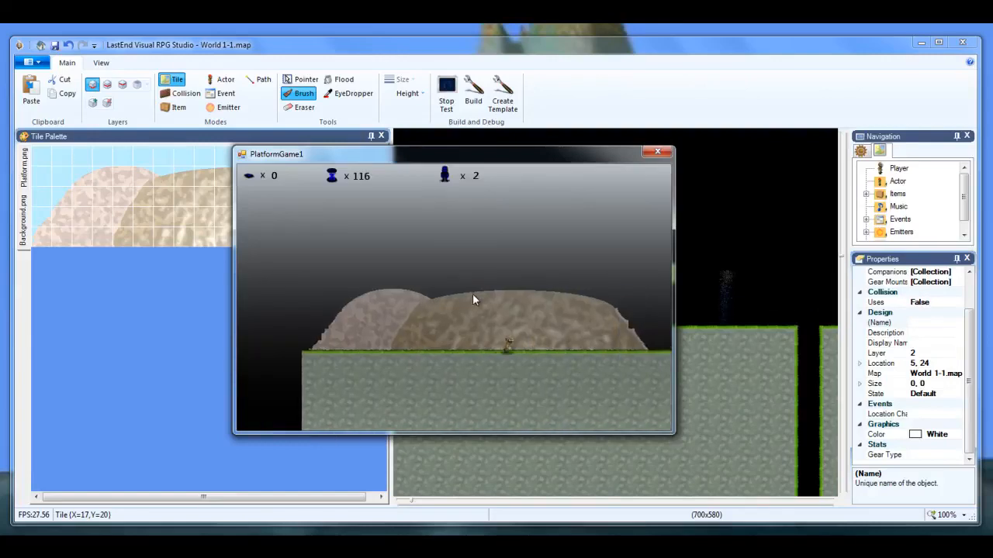
pyautogui.press('Left')
pyautogui.press('Right')
pyautogui.press('Right')
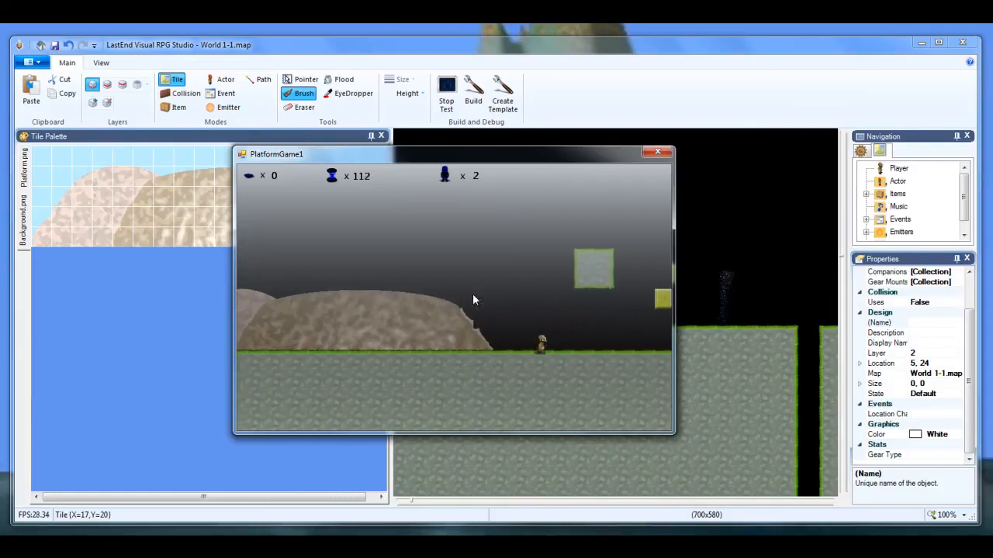
pyautogui.press('Right')
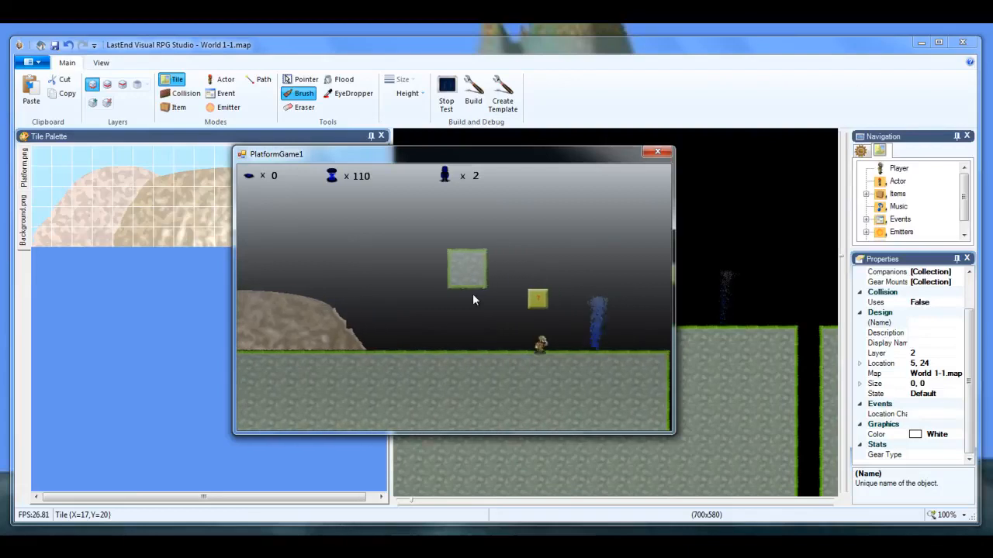
pyautogui.press('space')
pyautogui.press('Left')
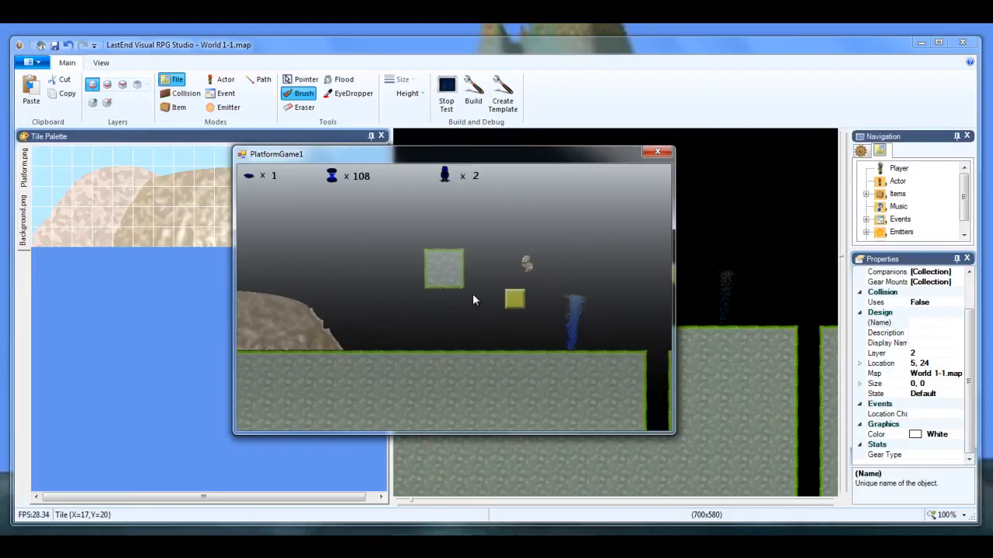
# Step: Jump the character onto the two-by-two floating block and move it back and forth on top
pyautogui.press('space')
pyautogui.press('Left')
pyautogui.press('Left')
pyautogui.press('Right')
pyautogui.press('Left')
pyautogui.press('Right')
pyautogui.press('Left')
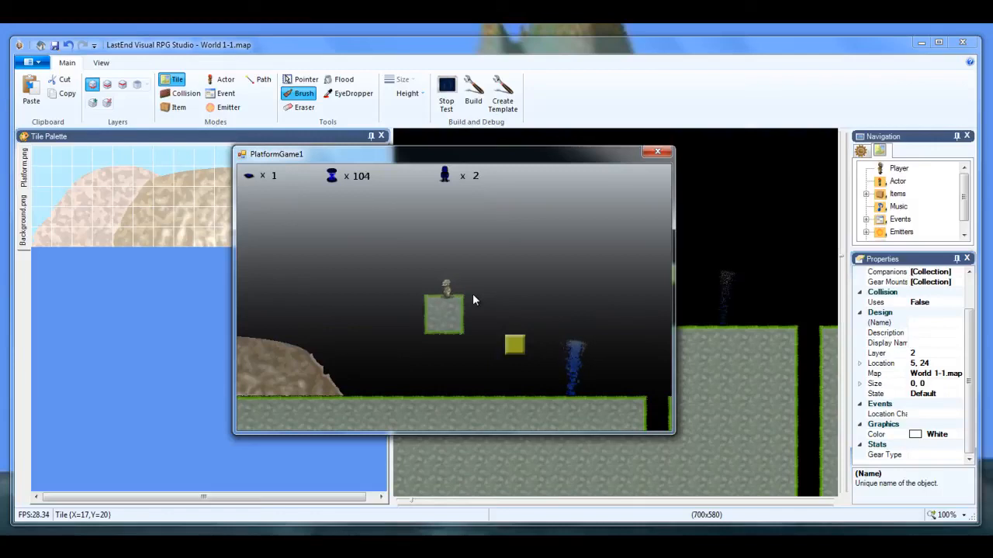
pyautogui.press('Right')
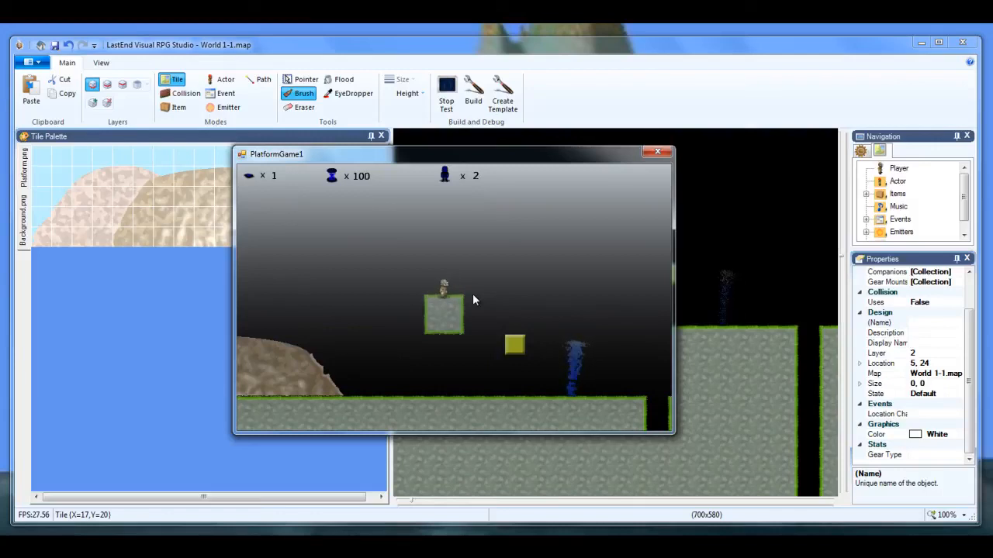
# Step: Close the game's test window and narrow the Tile Palette to give the map more room
pyautogui.click(658, 154)
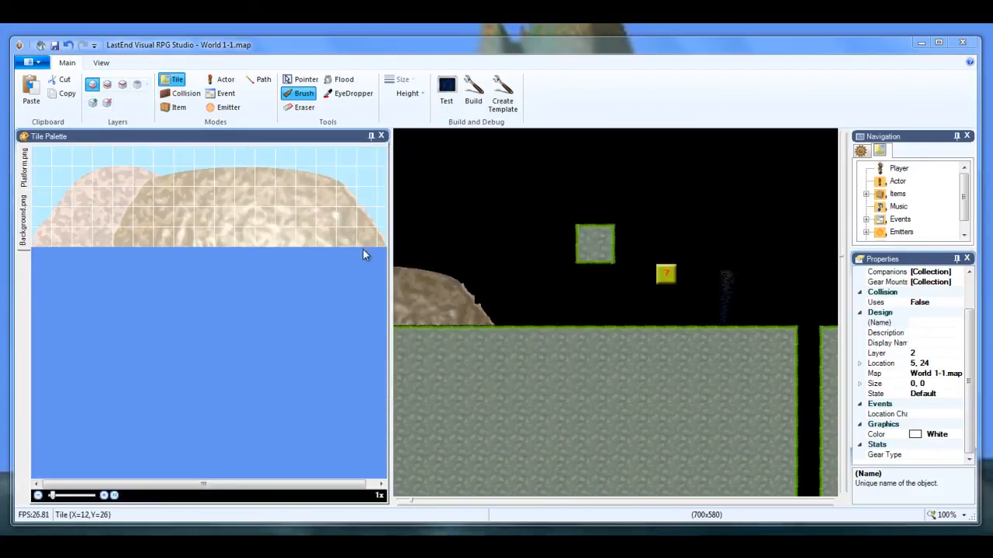
pyautogui.moveTo(387, 250); pyautogui.dragTo(162, 273)
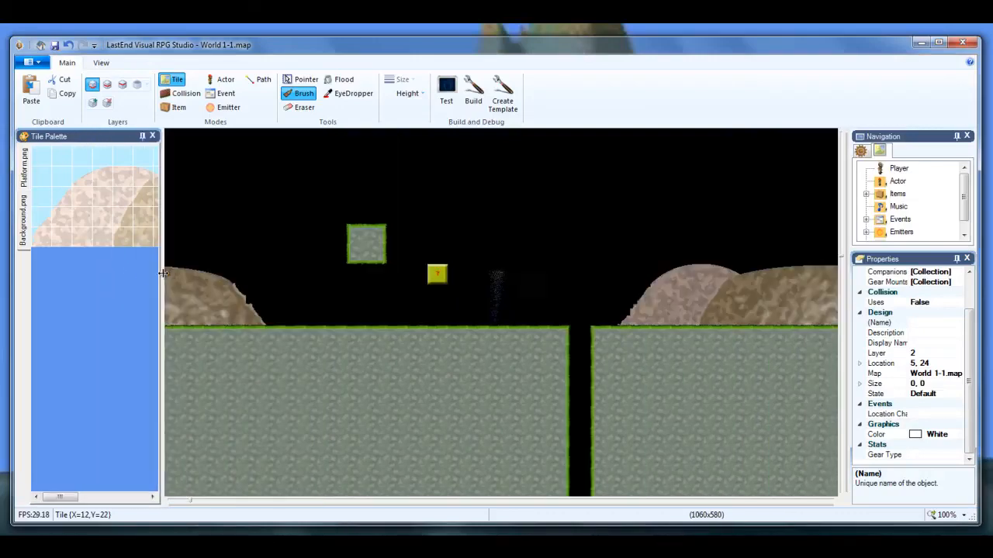
# Step: Make the second map layer active, choose the Pointer tool, and turn on the grid over the World 1-1 map
pyautogui.click(107, 84)
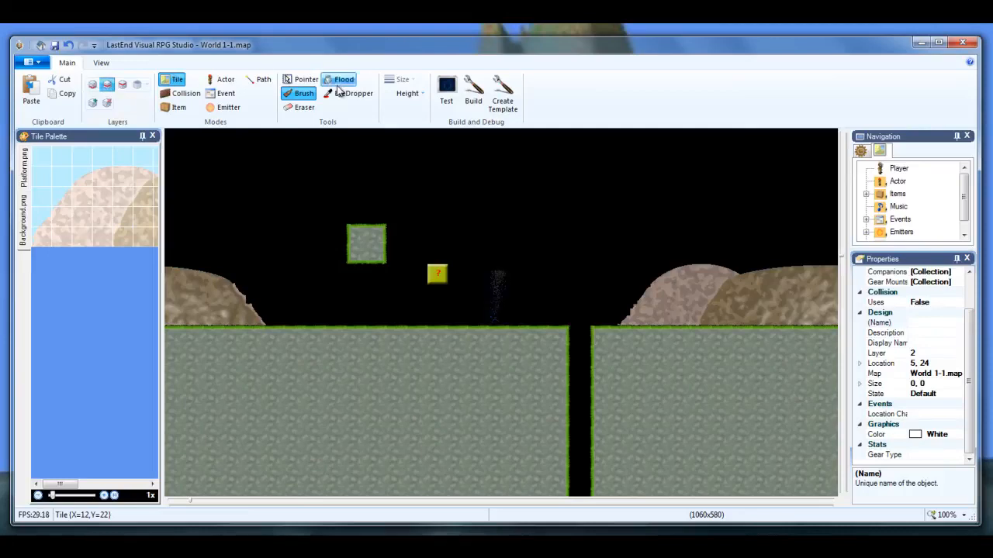
pyautogui.click(638, 256)
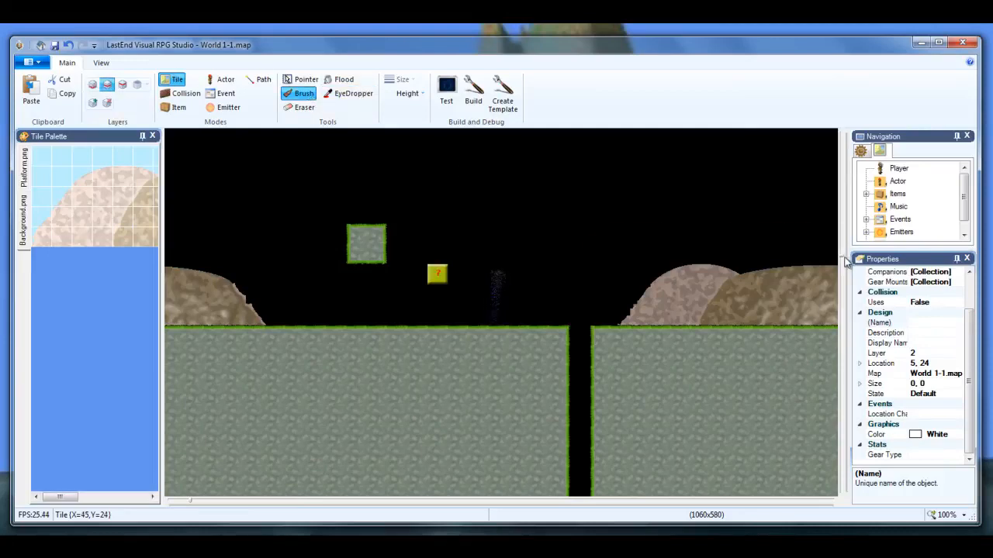
pyautogui.moveTo(842, 256); pyautogui.dragTo(853, 311)
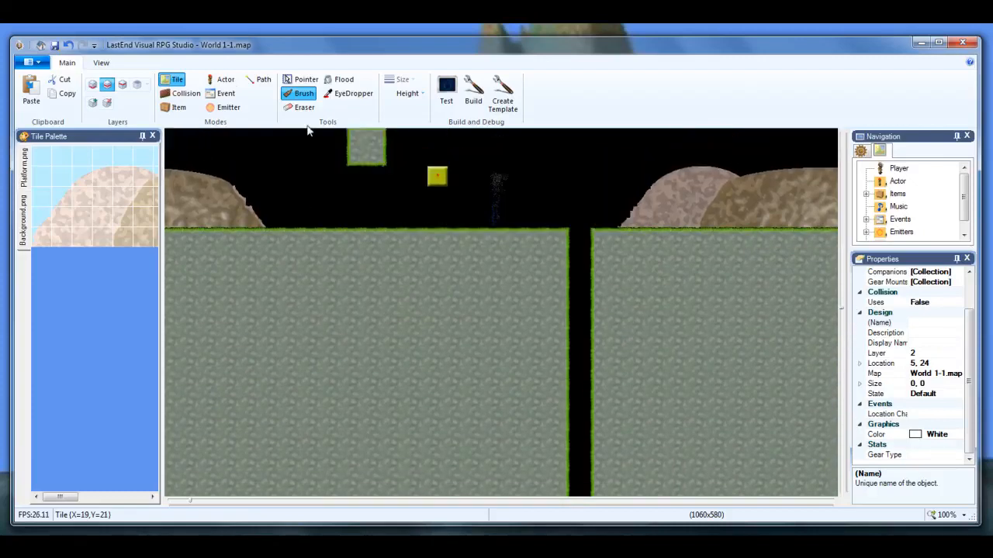
pyautogui.click(301, 81)
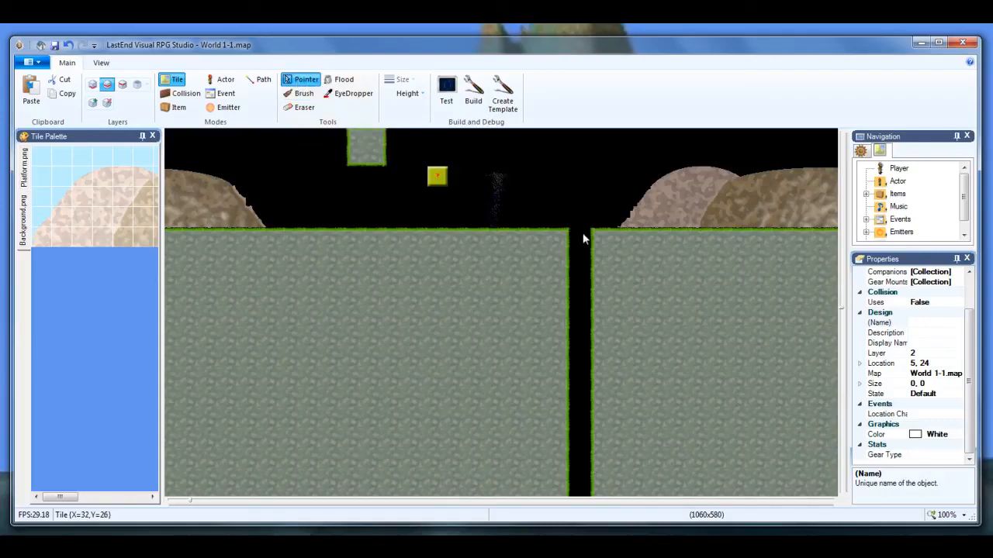
pyautogui.click(101, 62)
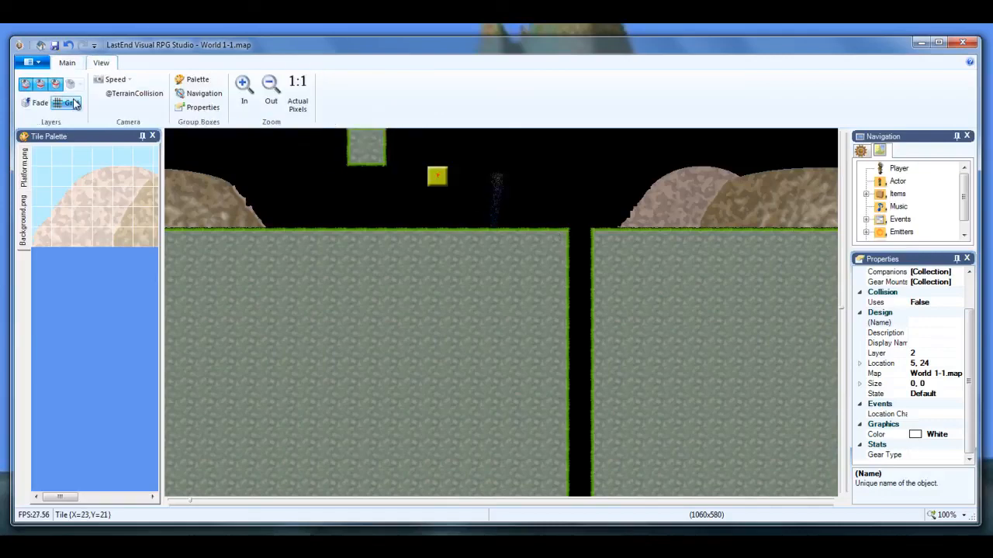
pyautogui.click(66, 102)
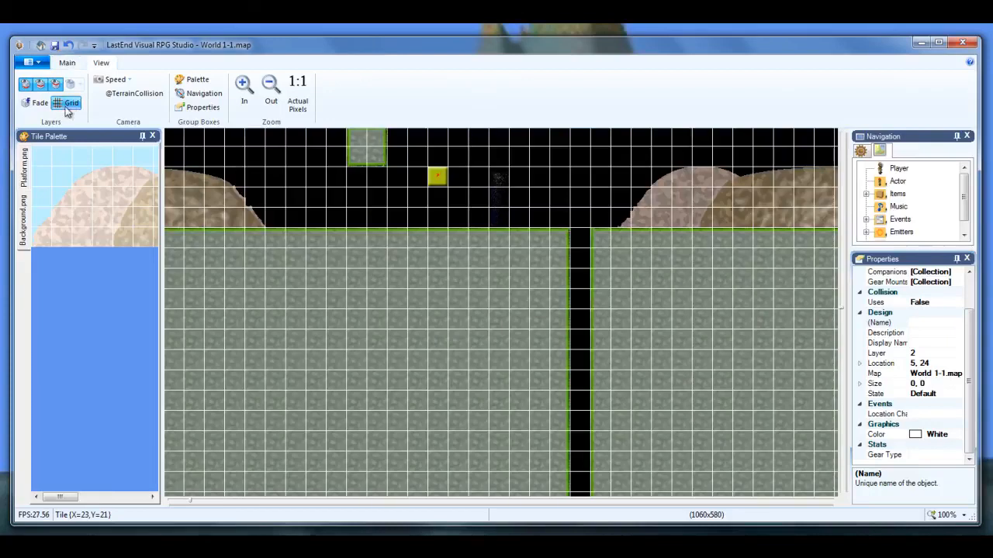
pyautogui.click(65, 64)
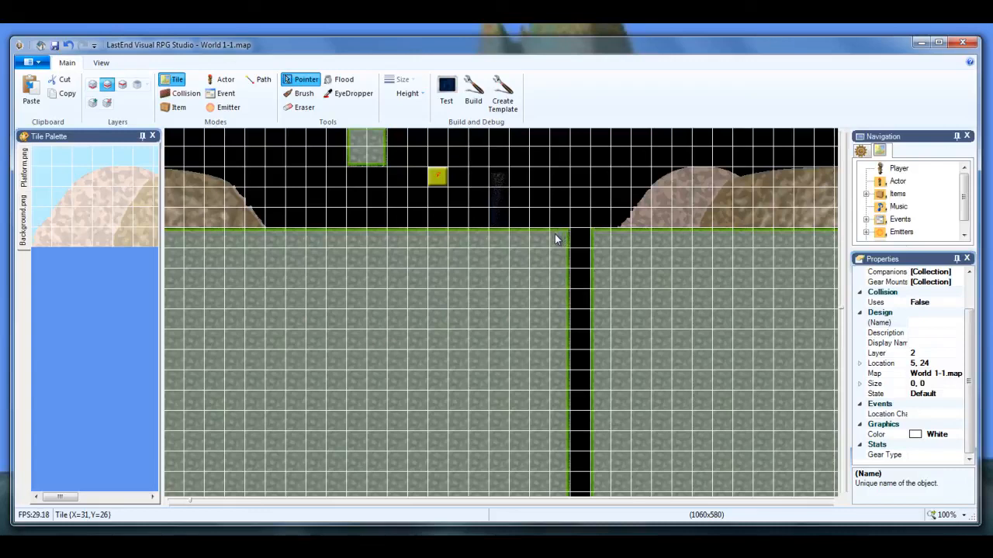
# Step: Select the existing ground gap with its grass edges, three tiles wide, sample it with the EyeDropper, and brush a copy just past the hills
pyautogui.moveTo(589, 280); pyautogui.dragTo(603, 493)
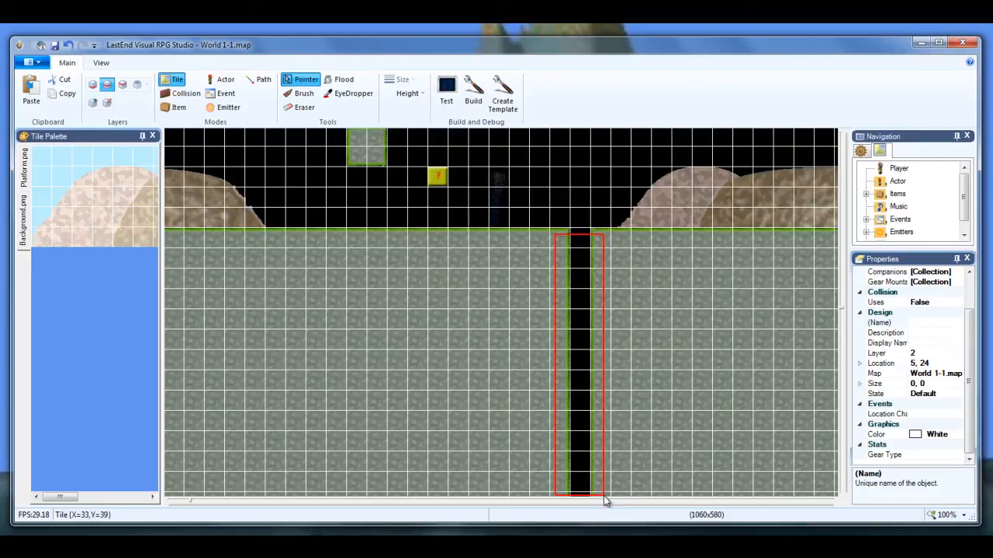
pyautogui.moveTo(603, 496); pyautogui.dragTo(604, 496)
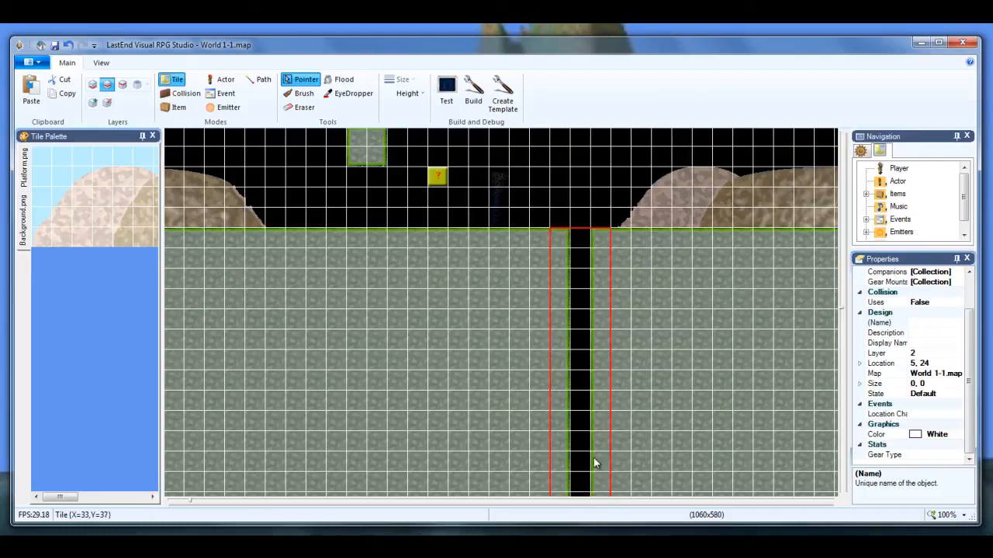
pyautogui.click(342, 94)
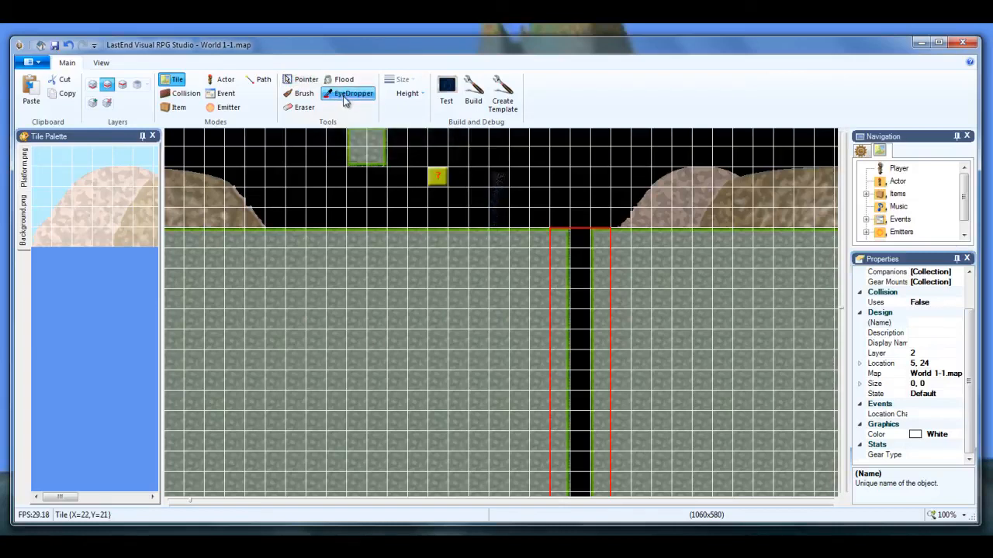
pyautogui.click(563, 241)
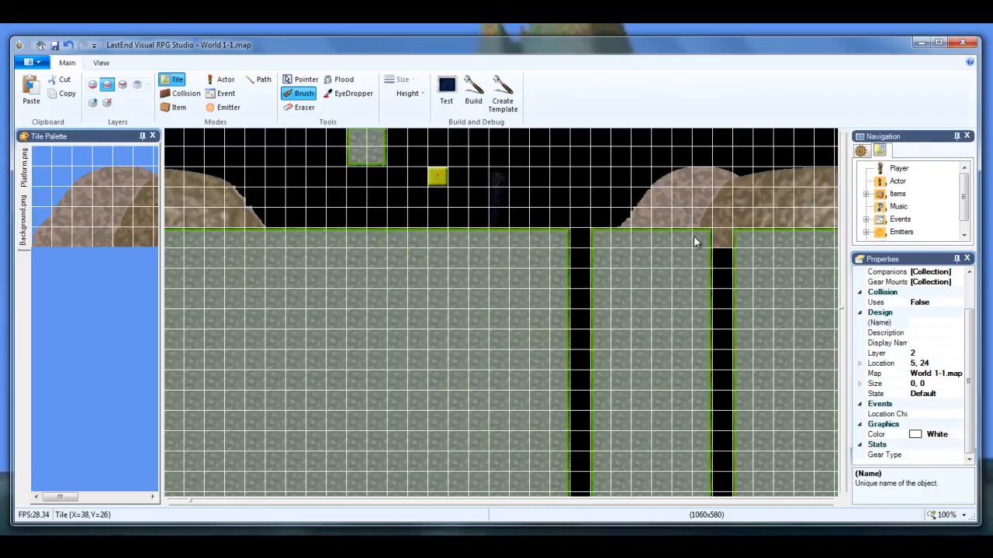
pyautogui.press('Right')
pyautogui.press('Right')
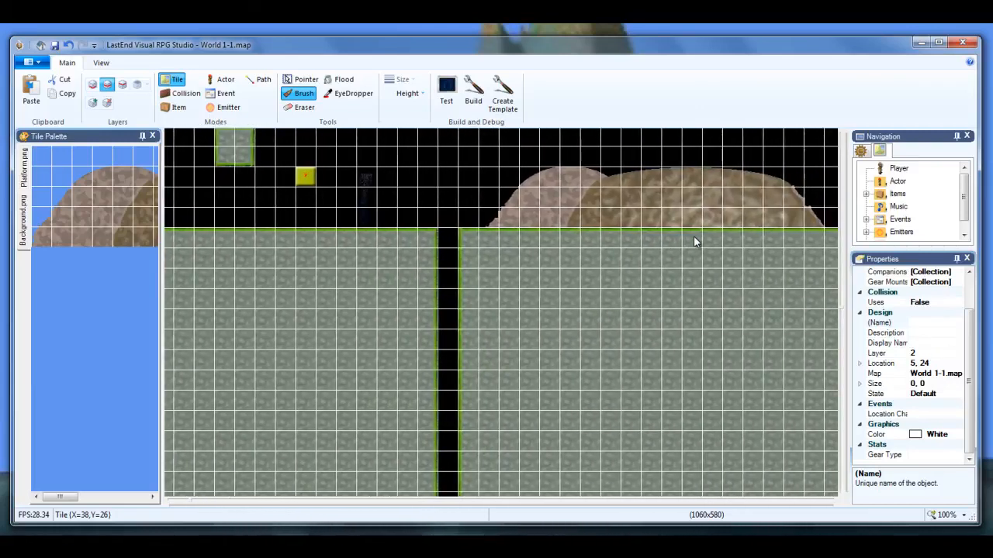
pyautogui.press('Right')
pyautogui.press('Right')
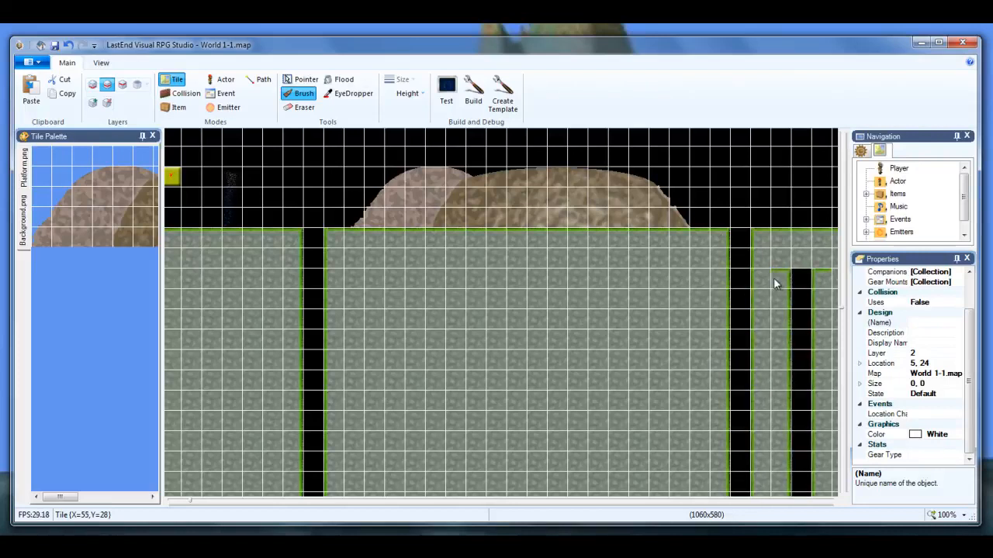
# Step: Sample the lower ten rows of the original gap and stamp them below the new gap, extending it to the map's lower edge
pyautogui.press('Down')
pyautogui.press('Down')
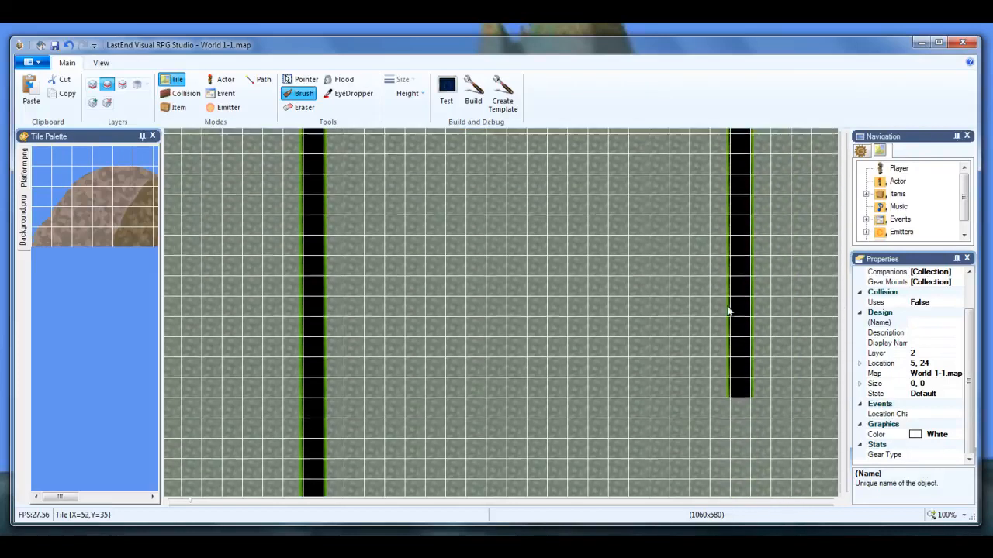
pyautogui.press('Down')
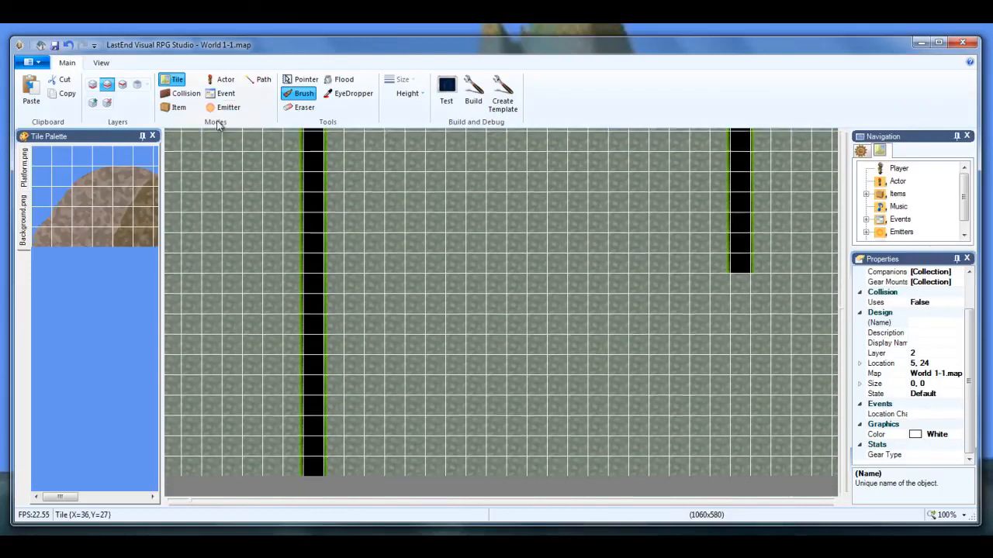
pyautogui.press('Up')
pyautogui.press('Down')
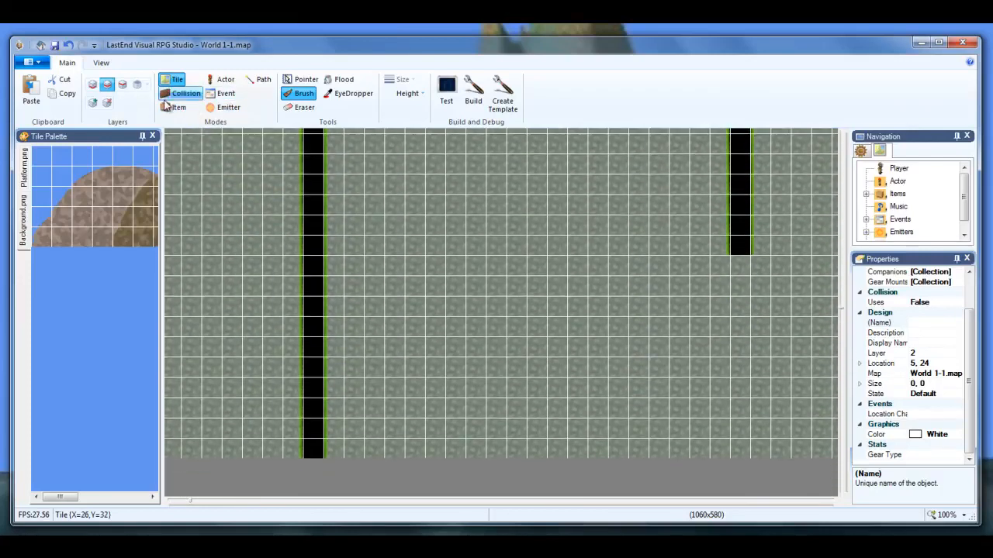
pyautogui.click(302, 79)
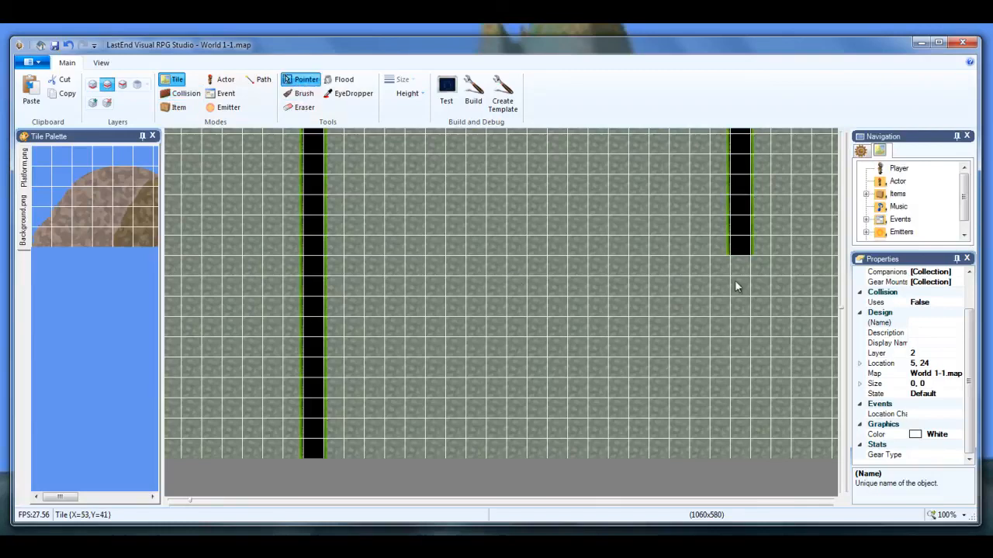
pyautogui.moveTo(293, 266); pyautogui.dragTo(334, 453)
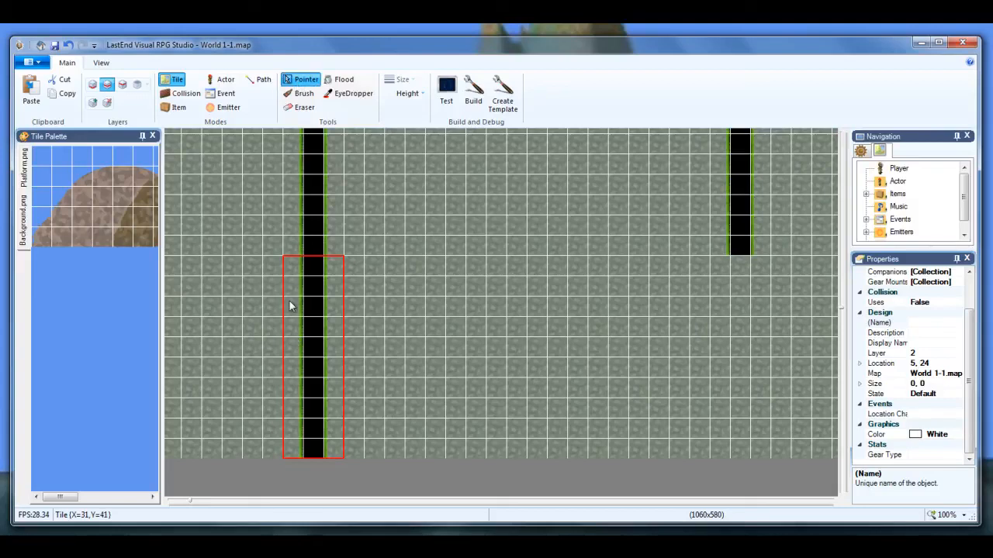
pyautogui.click(344, 94)
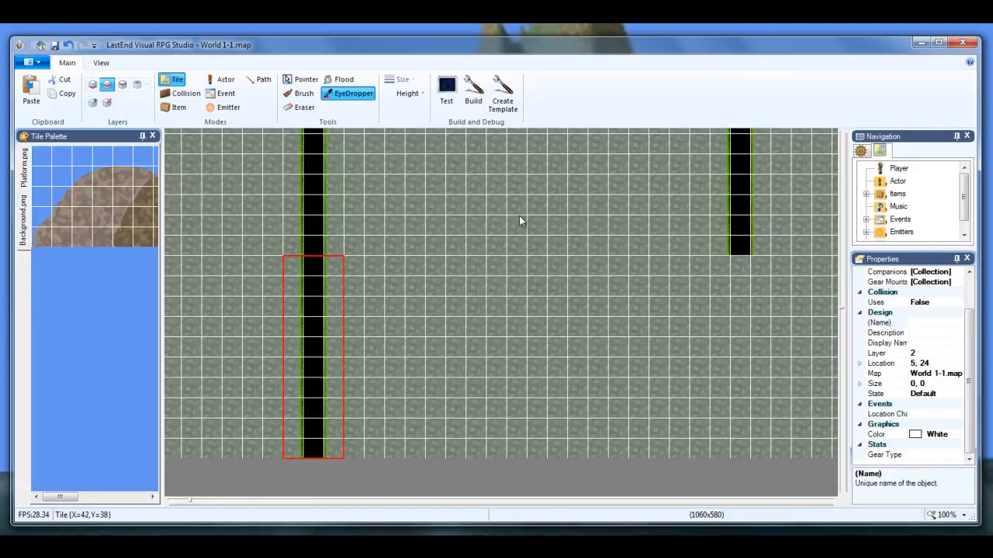
pyautogui.click(296, 270)
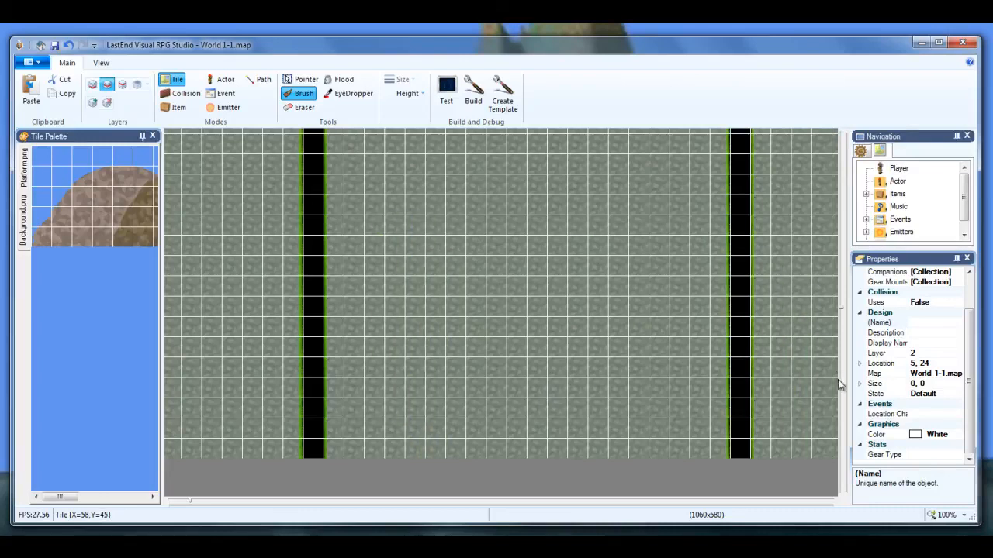
# Step: Switch to Collision mode and check the collision areas in the ground around both gaps
pyautogui.scroll(3, 844, 312)
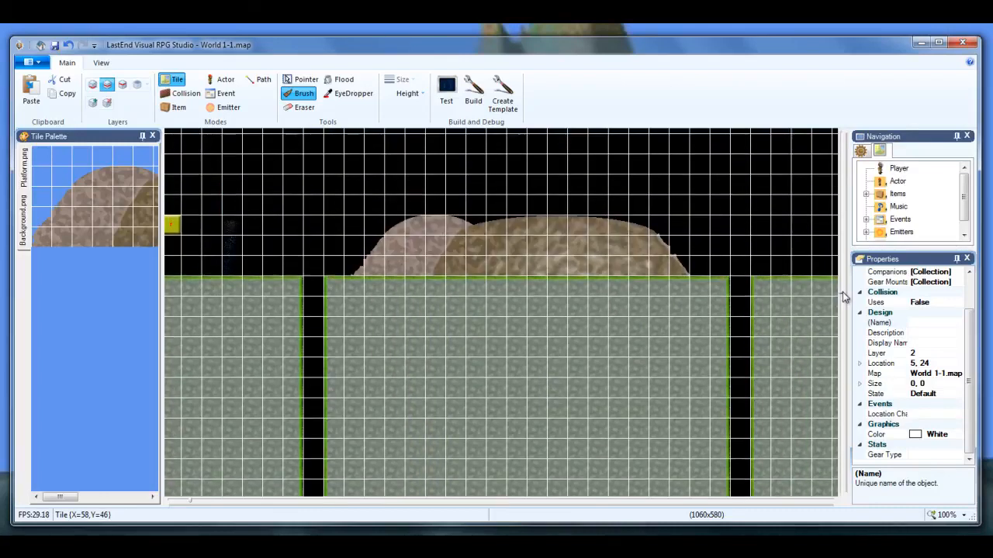
pyautogui.scroll(3, 848, 313)
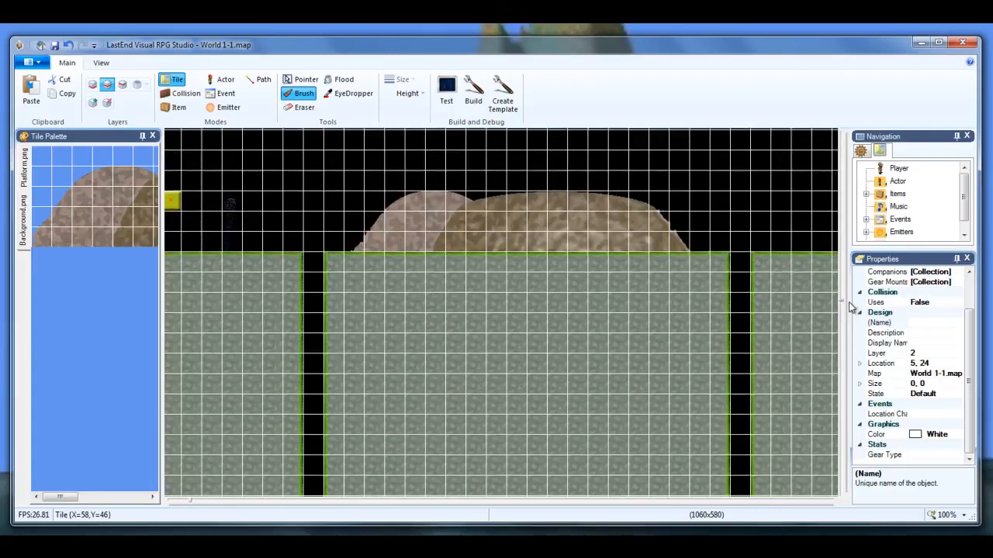
pyautogui.click(173, 93)
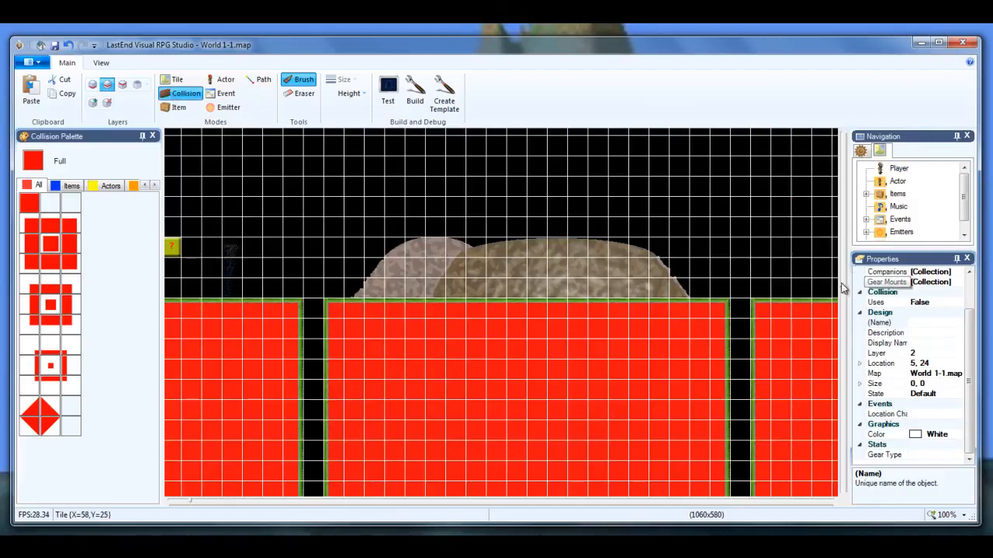
pyautogui.scroll(-2, 844, 288)
pyautogui.scroll(3, 844, 288)
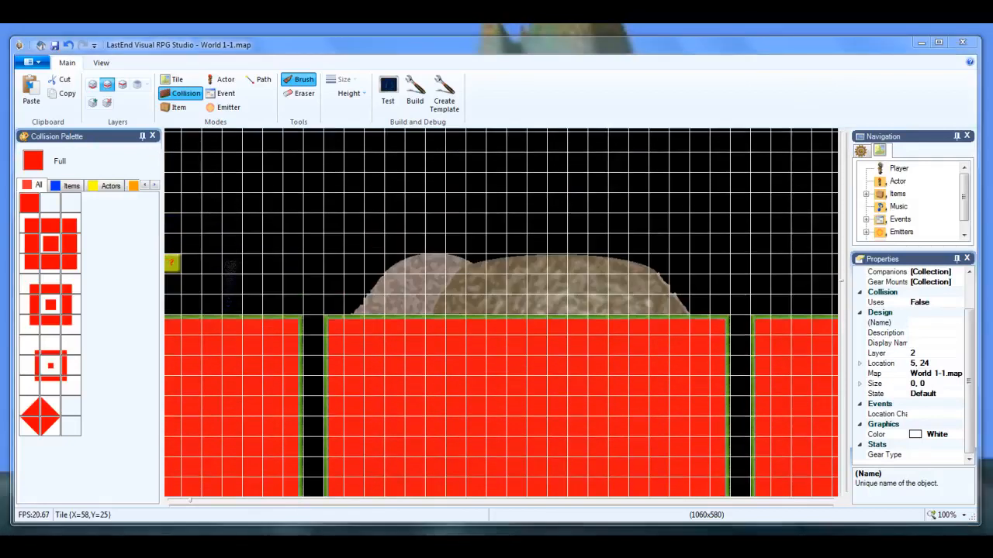